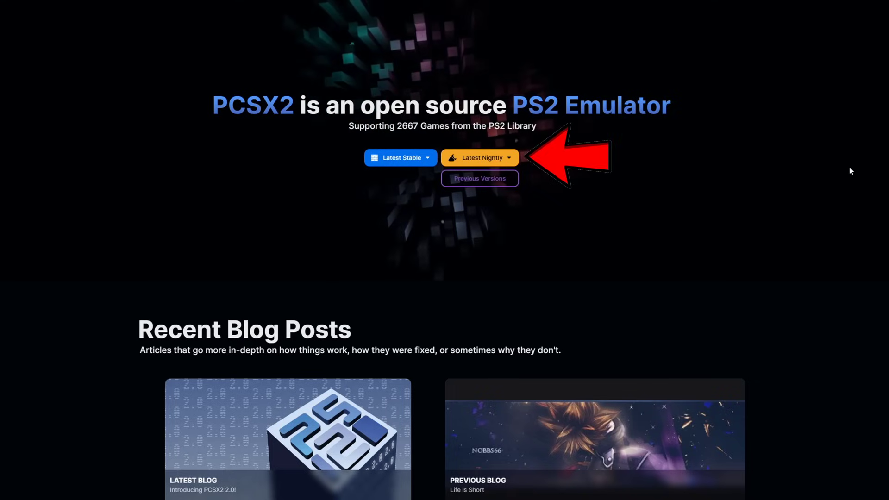
# Step: Download the latest nightly Windows build of PCSX2, v2.3.88
pyautogui.click(510, 157)
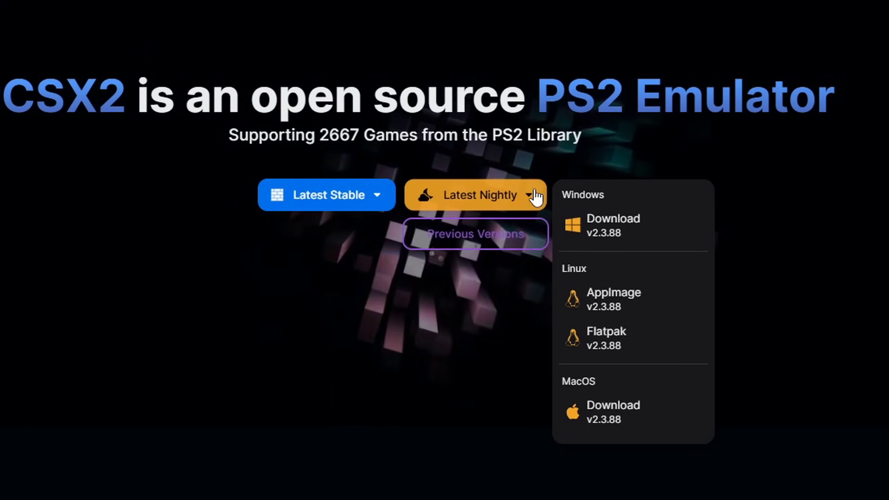
pyautogui.click(684, 221)
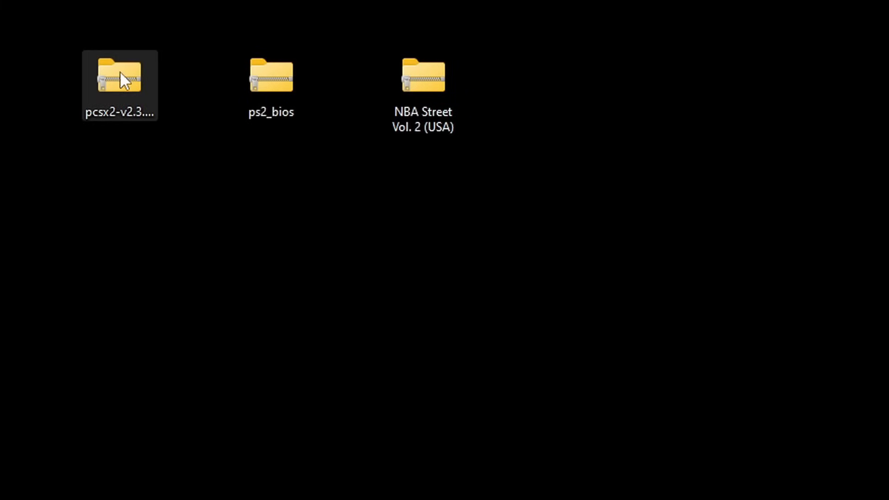
# Step: Extract the PCSX2 archive with 7-Zip into its own folder, pcsx2-v2.3.88-windows-x64-Qt, and delete the archive
pyautogui.rightClick(119, 72)
pyautogui.click(237, 474)
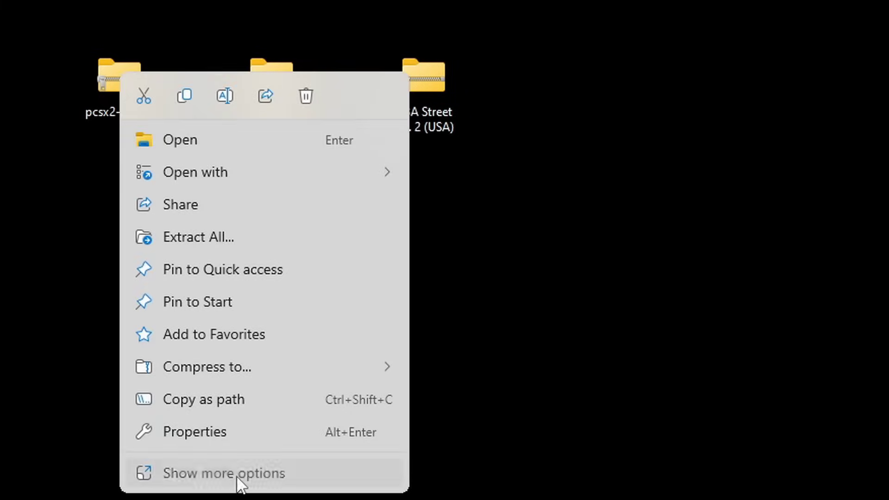
pyautogui.moveTo(161, 183)
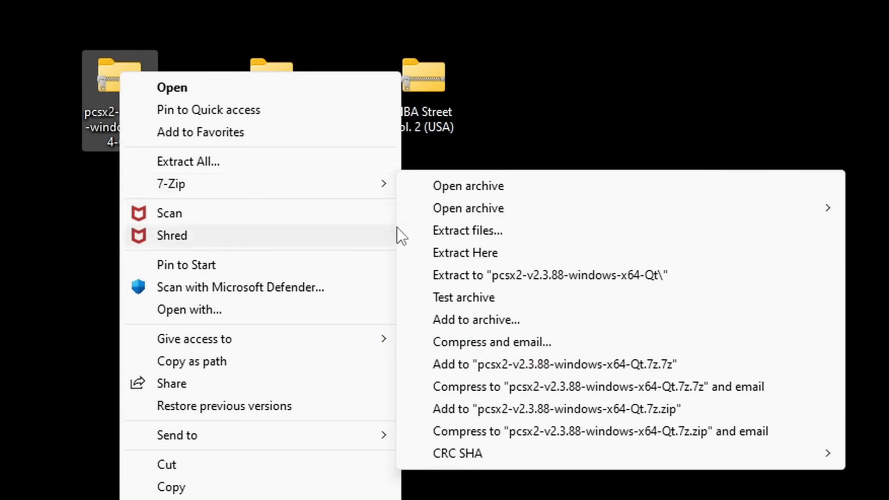
pyautogui.click(576, 278)
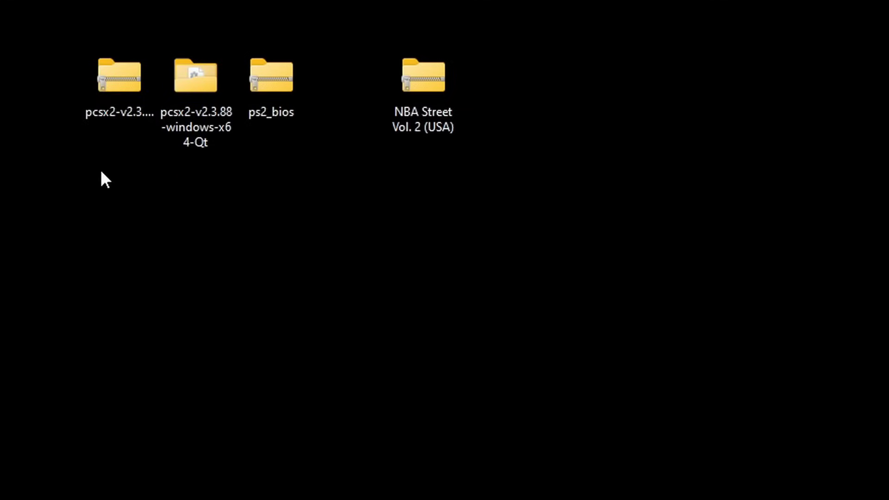
pyautogui.rightClick(105, 76)
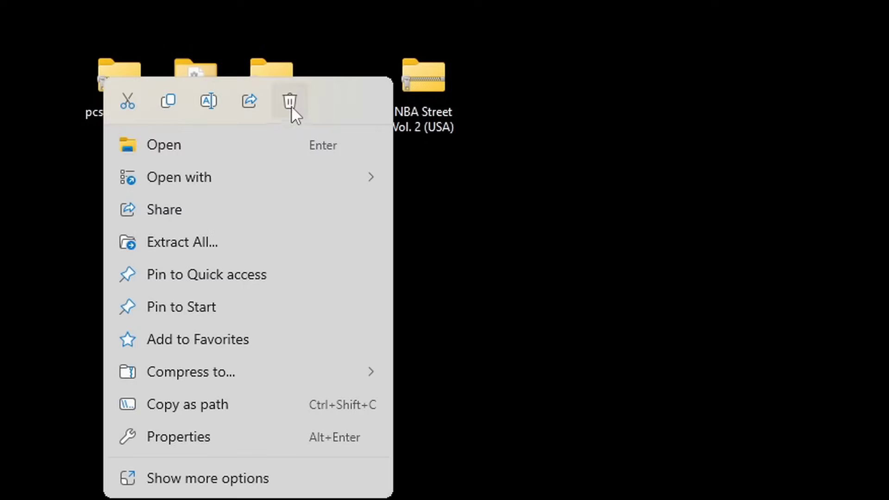
pyautogui.click(290, 102)
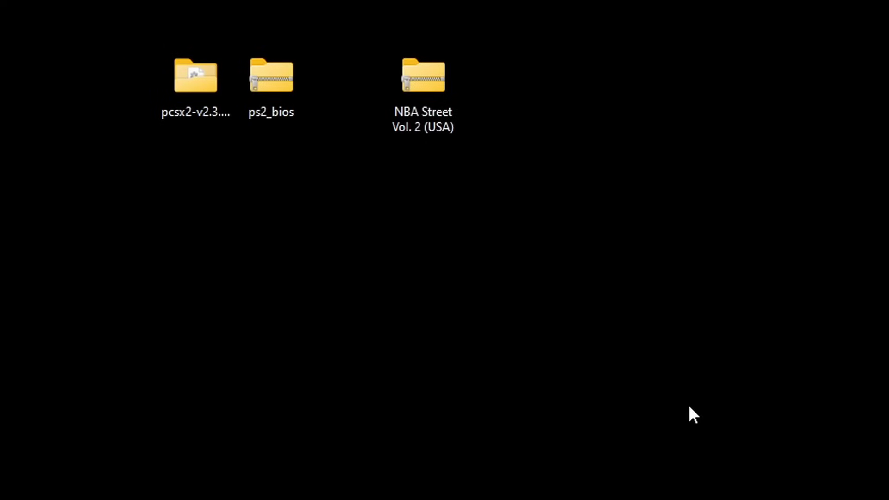
# Step: Extract the ps2_bios archive with 7-Zip into a ps2_bios folder and delete the archive
pyautogui.rightClick(271, 73)
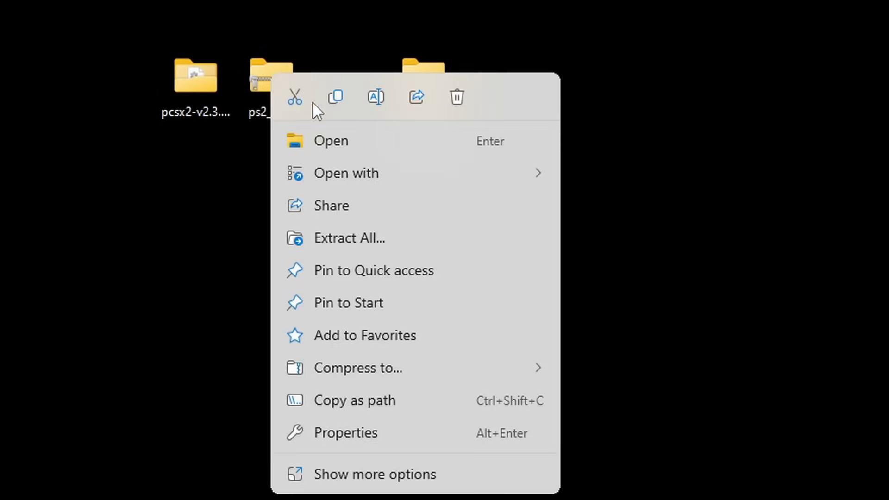
pyautogui.click(346, 477)
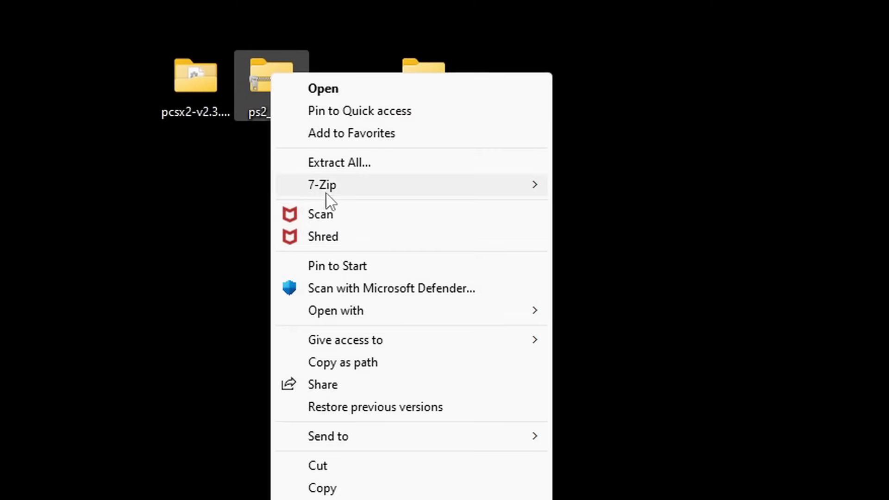
pyautogui.moveTo(326, 188)
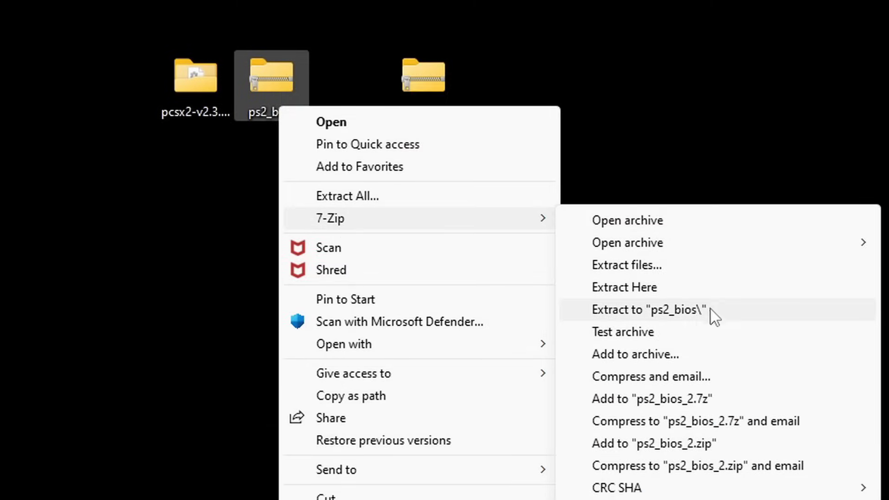
pyautogui.click(710, 310)
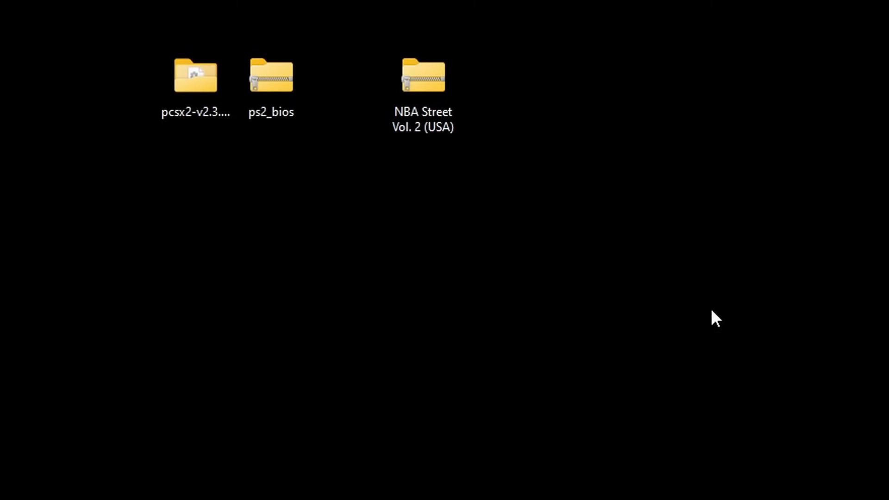
pyautogui.rightClick(277, 86)
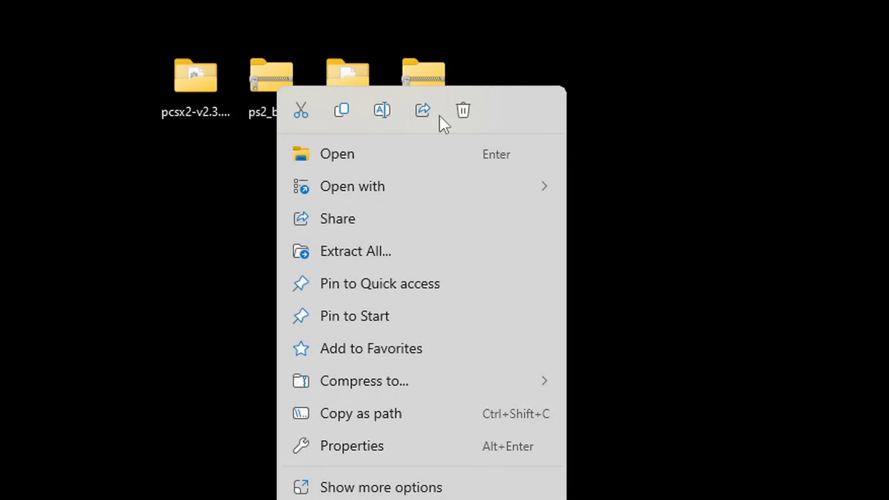
pyautogui.click(463, 110)
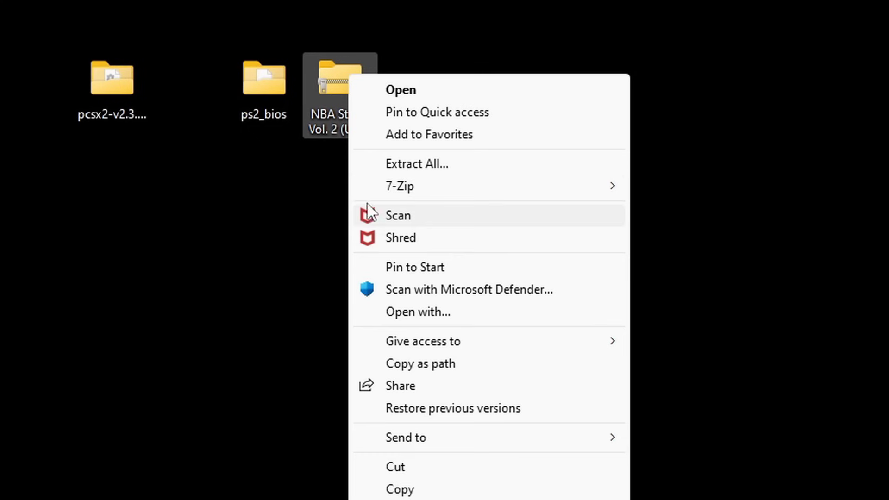
# Step: Extract the NBA Street Vol. 2 (USA) archive directly onto the desktop with 7-Zip and delete the archive
pyautogui.moveTo(387, 187)
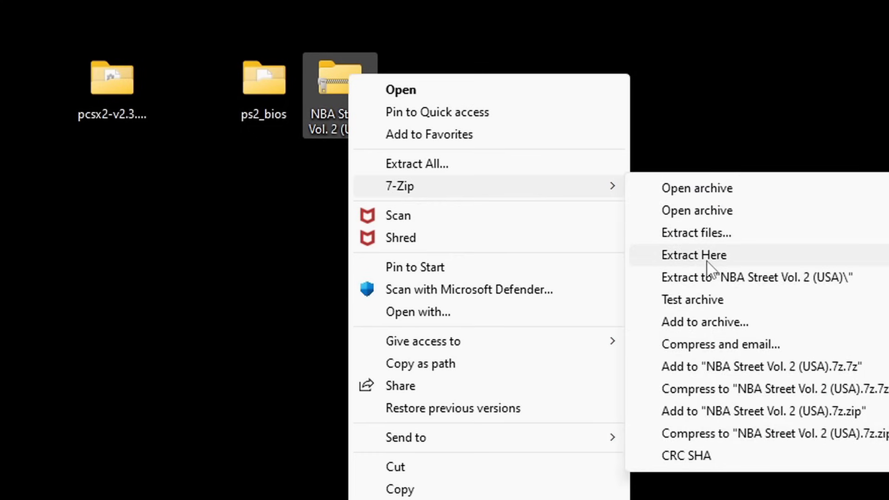
pyautogui.click(763, 254)
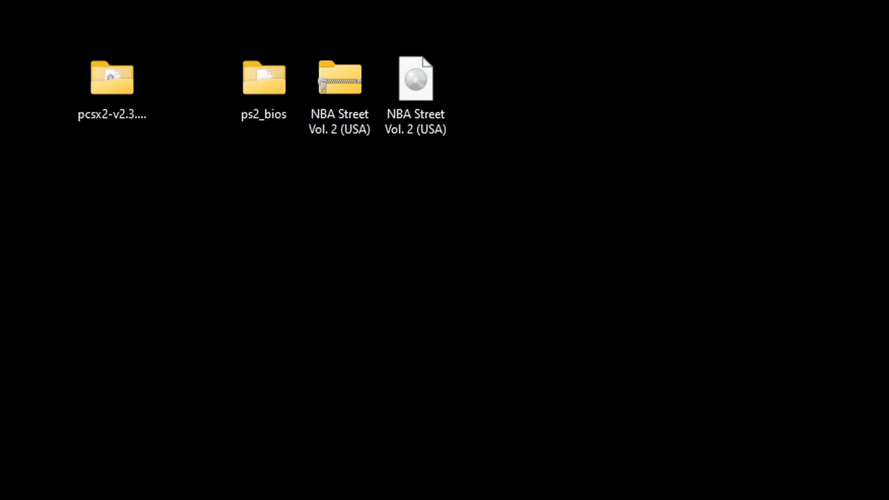
pyautogui.rightClick(351, 99)
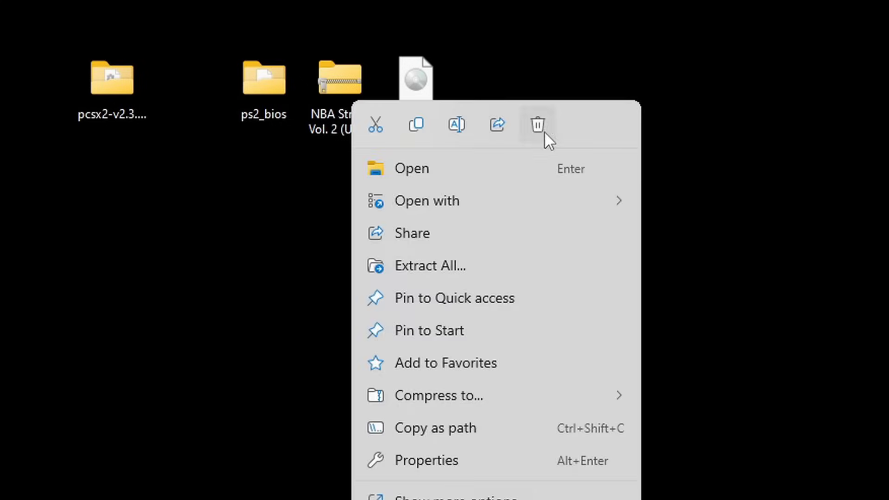
pyautogui.click(538, 125)
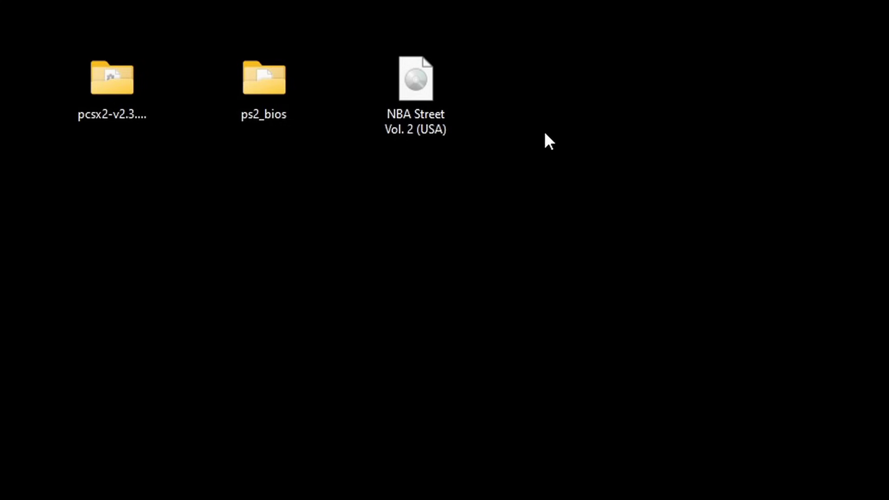
# Step: Check the file type in the properties of the extracted NBA Street Vol. 2 (USA) file
pyautogui.rightClick(424, 94)
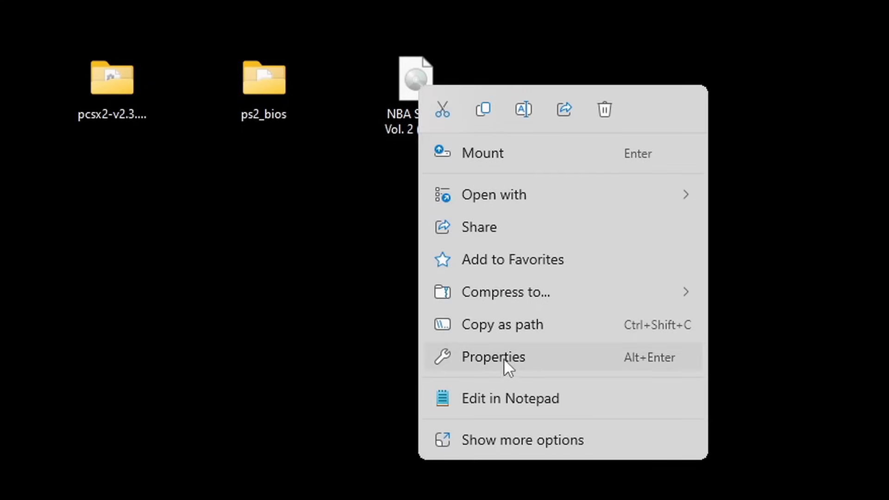
pyautogui.click(566, 360)
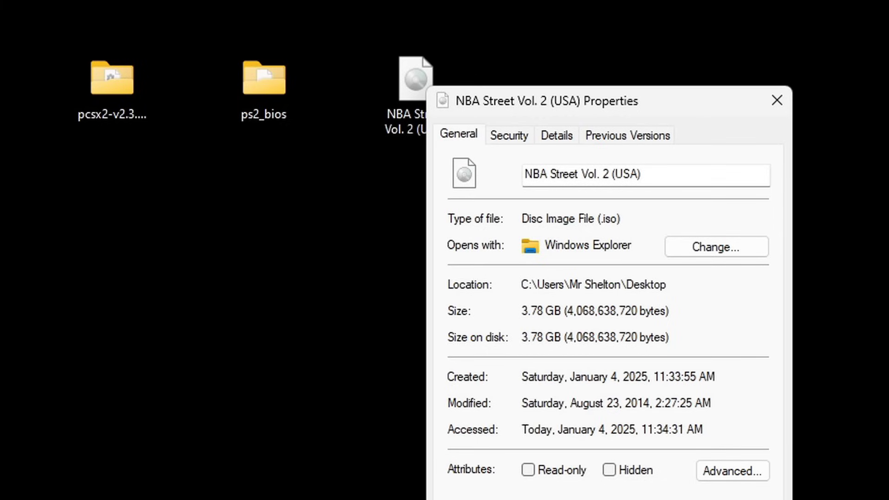
pyautogui.press('Escape')
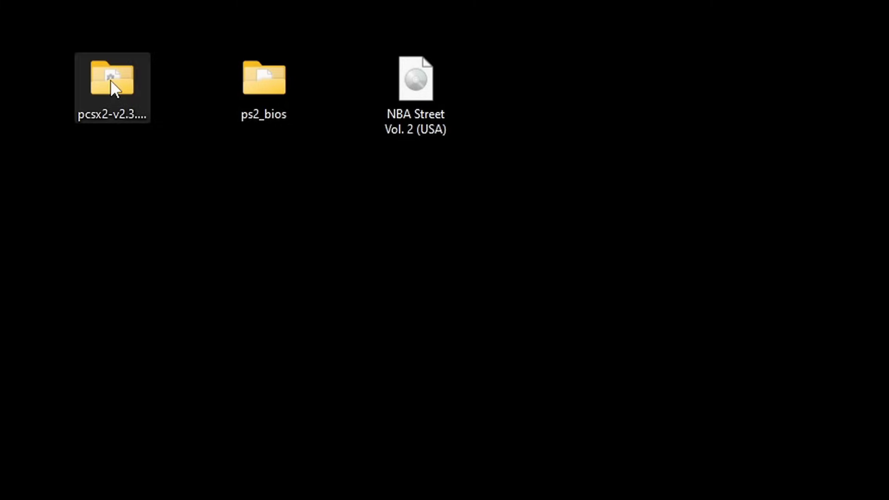
# Step: Open the extracted PCSX2 v2.3.88 folder and start the emulator's setup wizard
pyautogui.doubleClick(112, 81)
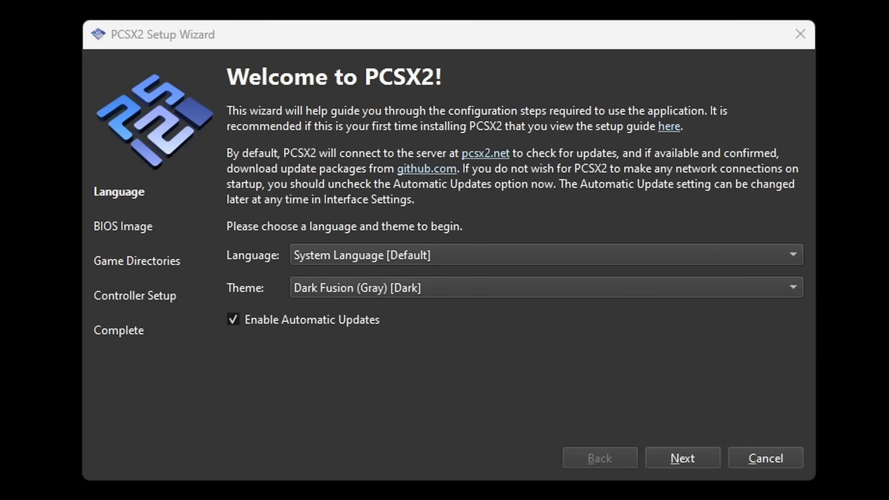
# Step: Try the Cobalt Sky (Blue) theme in the setup wizard and return to Dark Fusion (Gray)
pyautogui.click(793, 288)
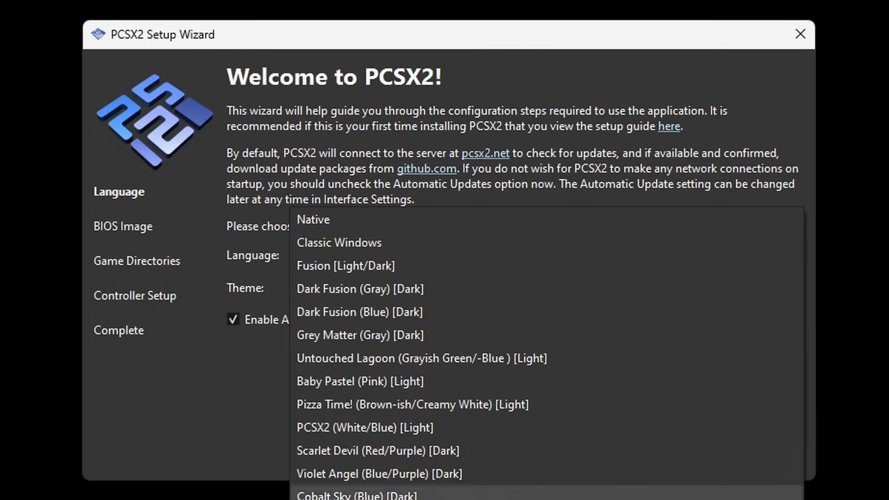
pyautogui.click(538, 494)
pyautogui.click(797, 283)
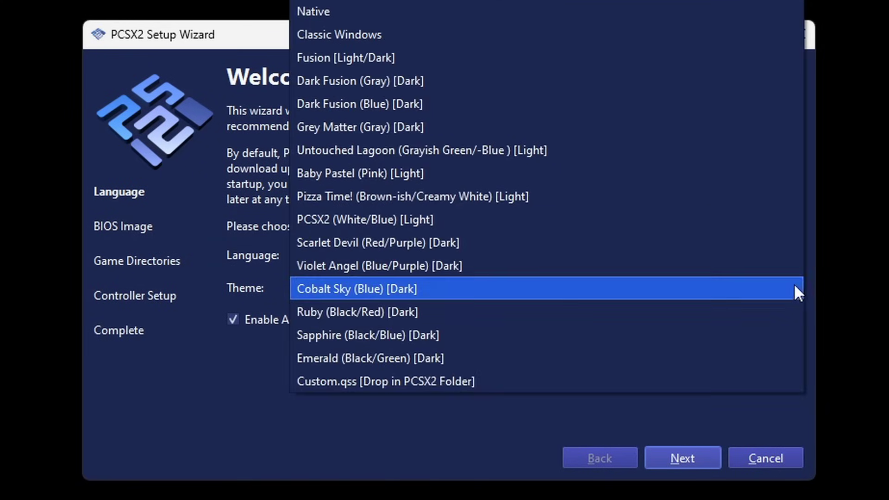
pyautogui.click(418, 81)
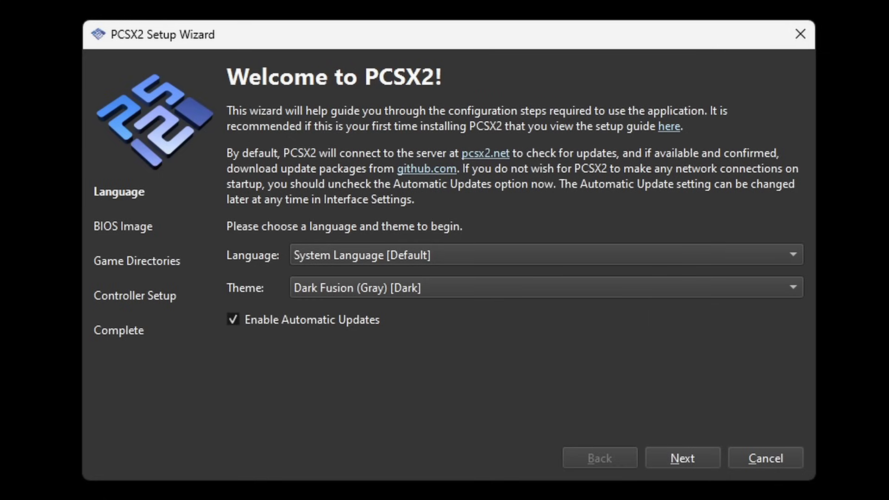
# Step: Set the BIOS directory to the ps2_bios folder on the desktop and choose the USA BIOS scph39001.bin
pyautogui.click(696, 458)
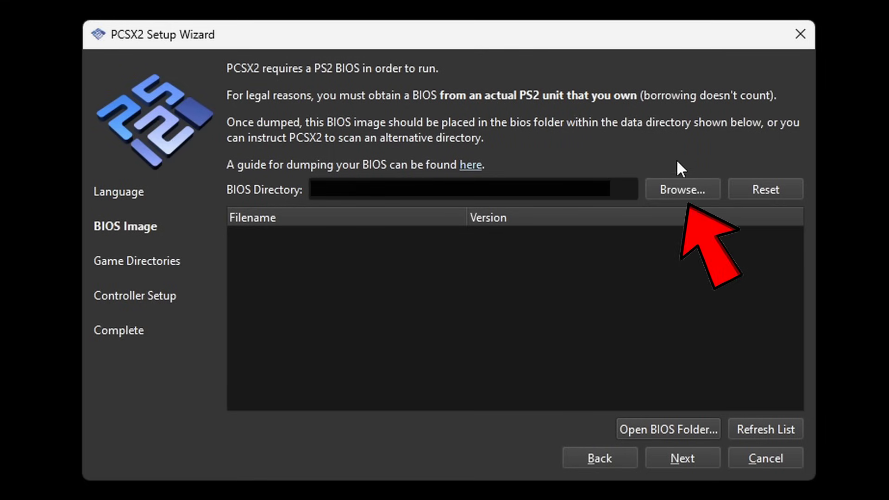
pyautogui.click(710, 188)
pyautogui.click(97, 172)
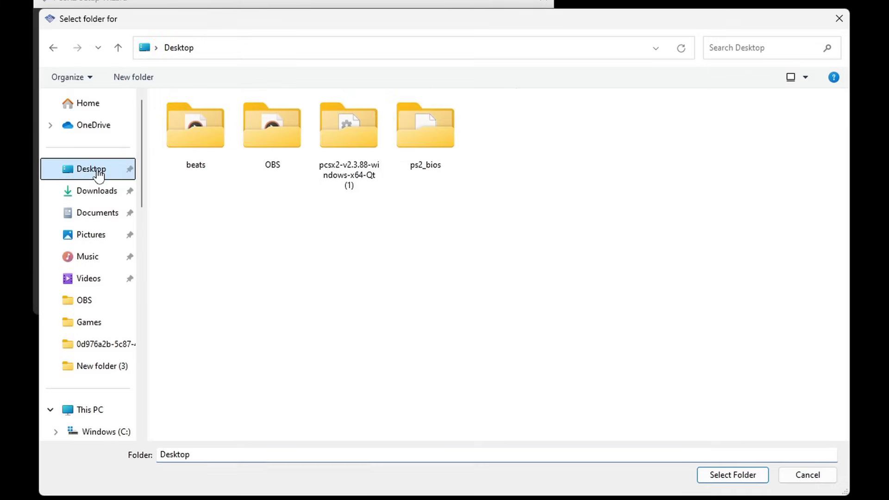
pyautogui.doubleClick(438, 135)
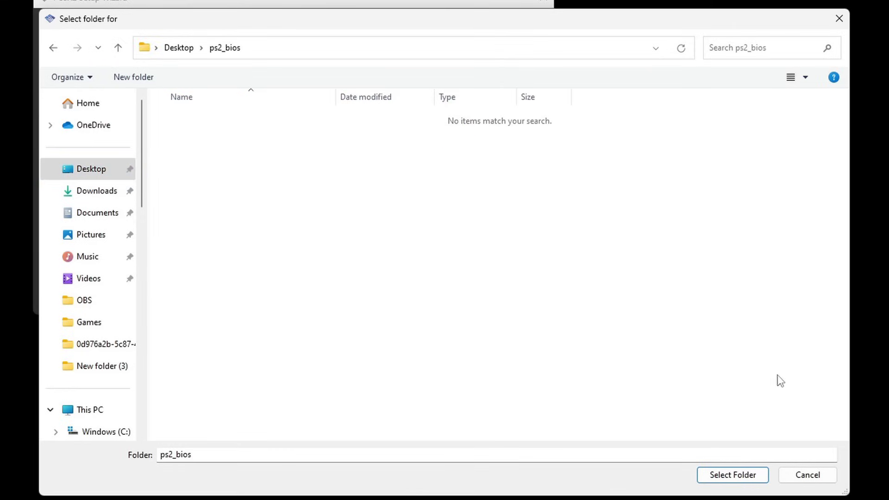
pyautogui.click(744, 476)
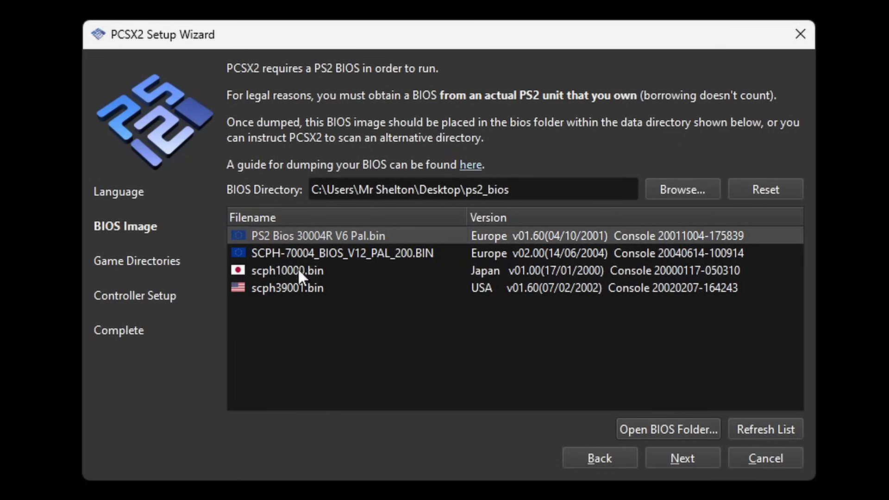
pyautogui.click(287, 290)
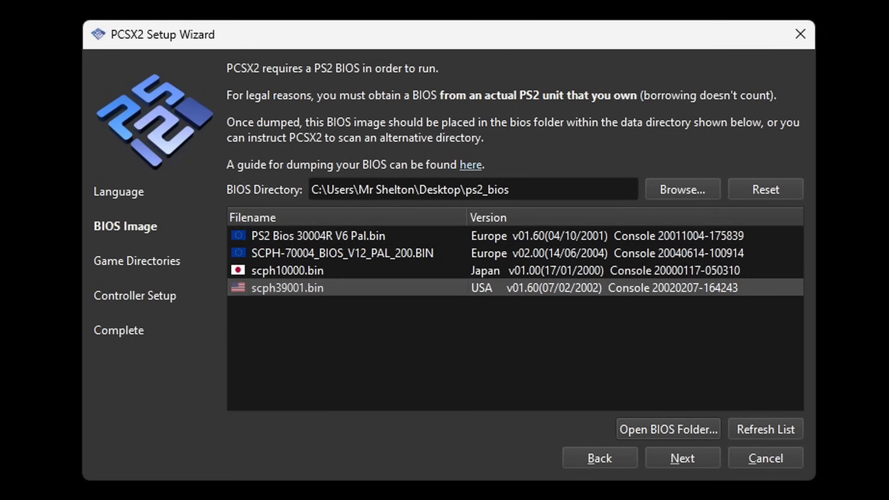
pyautogui.click(704, 457)
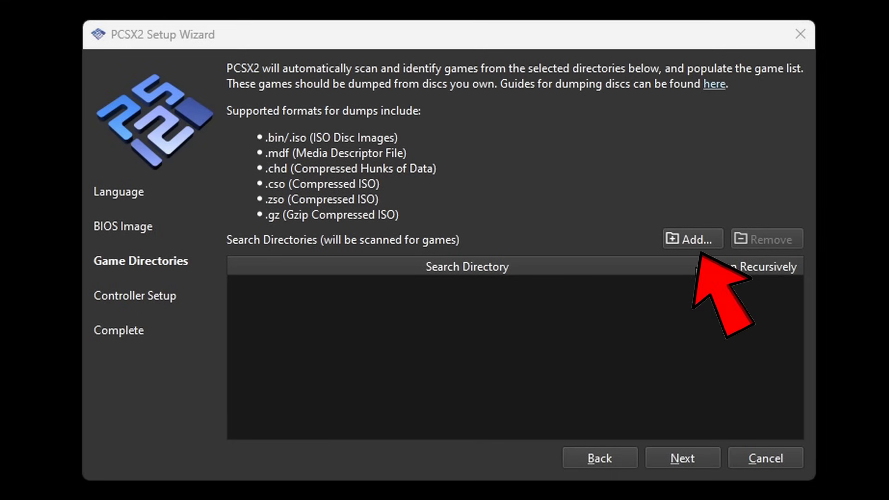
# Step: Add D:\Playstation 2\PS2 Games as a game search directory with recursive scanning and continue to the controller setup
pyautogui.click(707, 241)
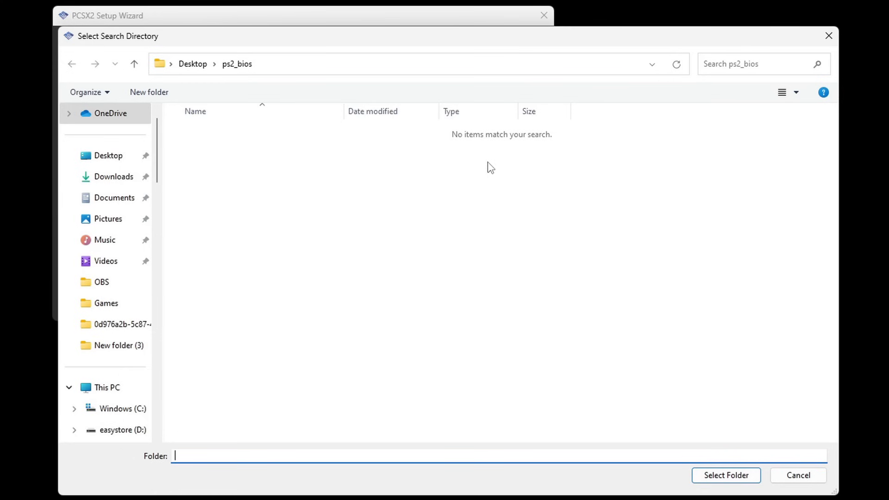
pyautogui.click(113, 433)
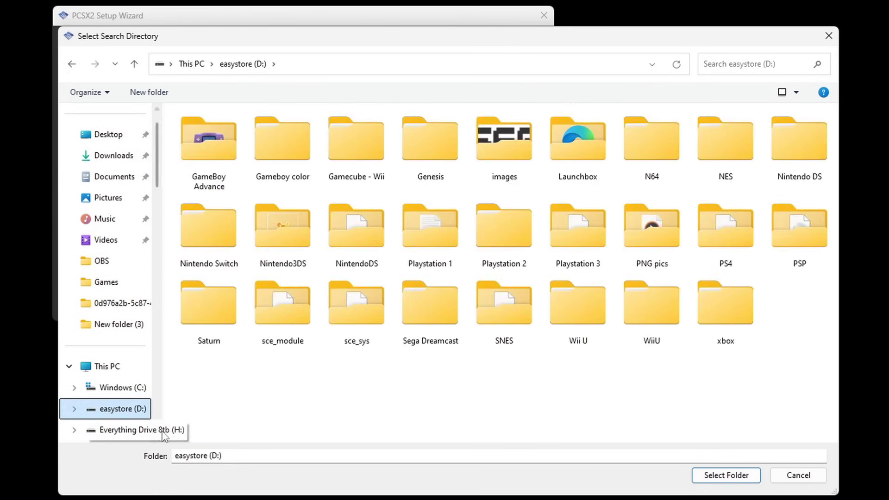
pyautogui.click(511, 232)
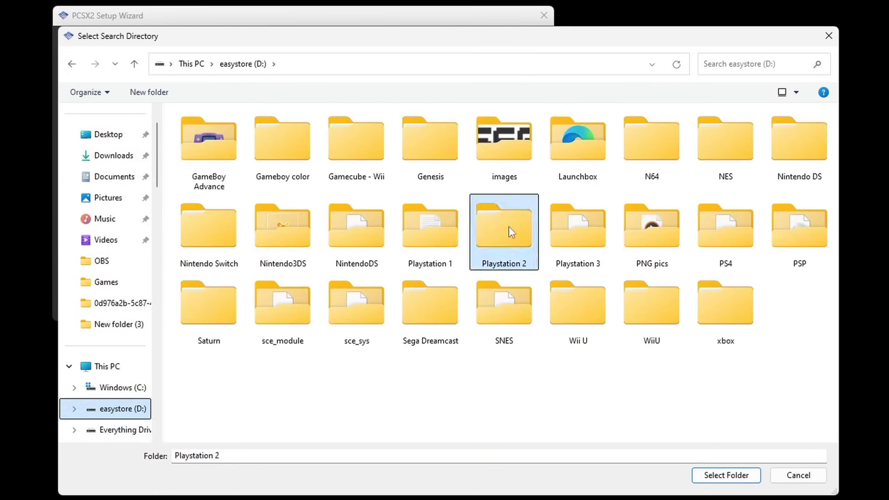
pyautogui.doubleClick(511, 232)
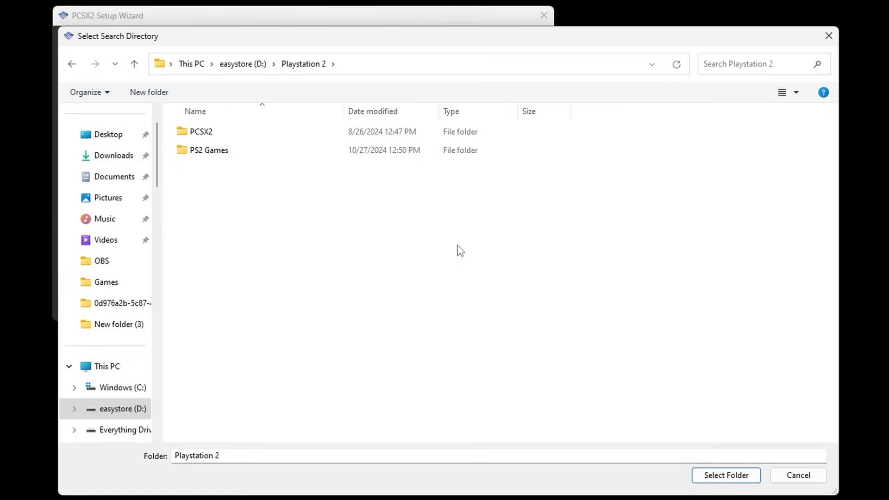
pyautogui.doubleClick(211, 151)
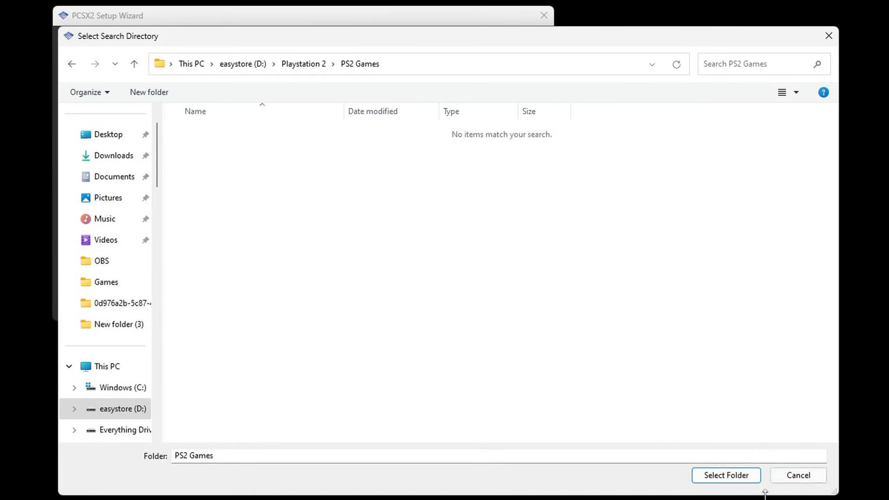
pyautogui.click(751, 476)
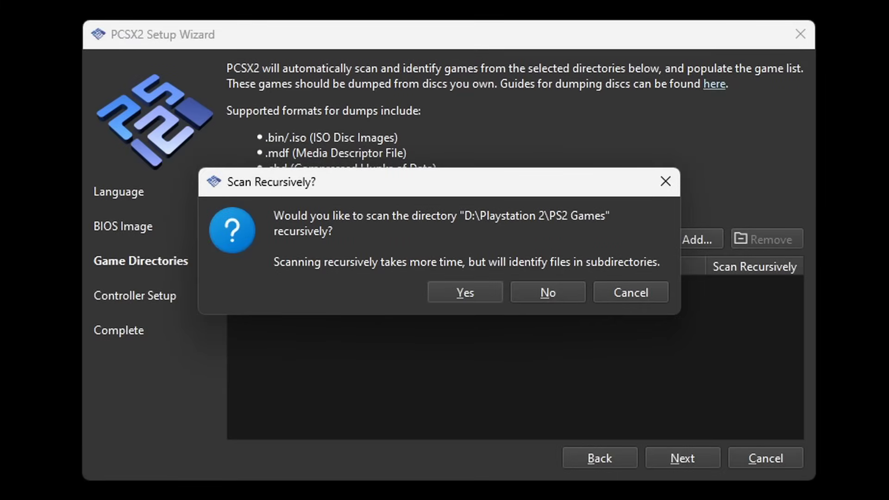
pyautogui.click(464, 293)
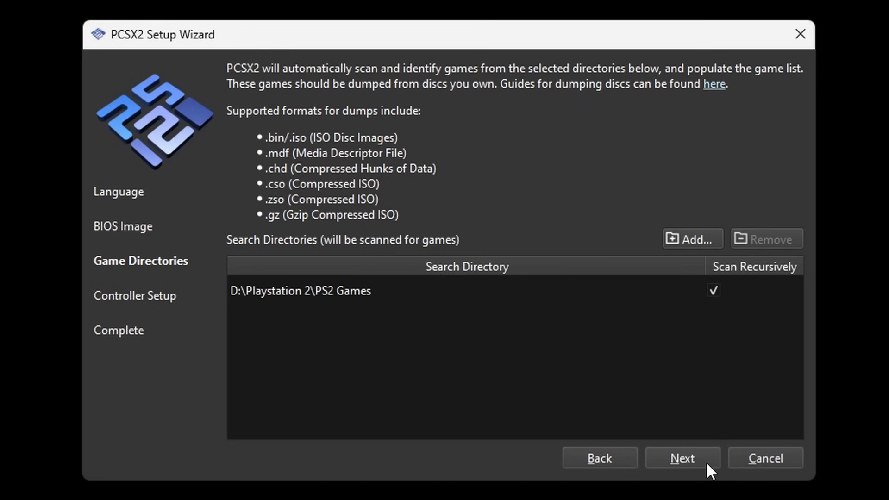
pyautogui.click(707, 457)
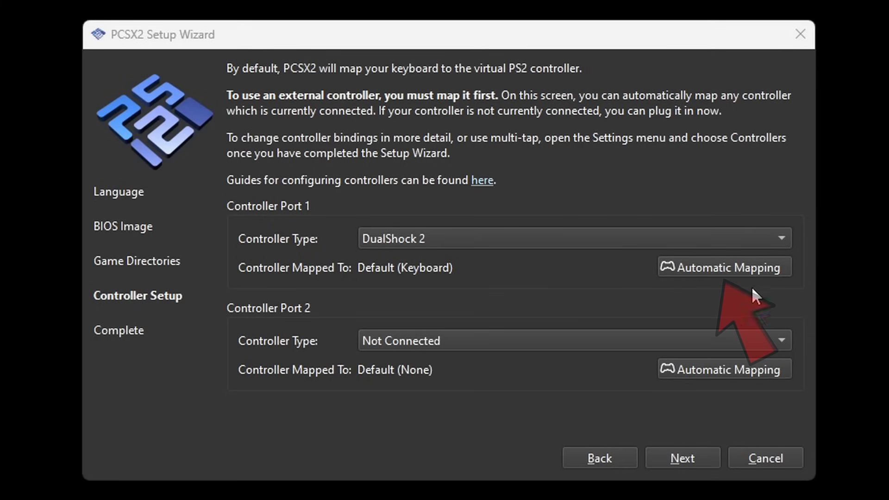
# Step: Map Controller Port 1 automatically to the SDL-0 DualSense controller and finish the setup wizard
pyautogui.click(754, 271)
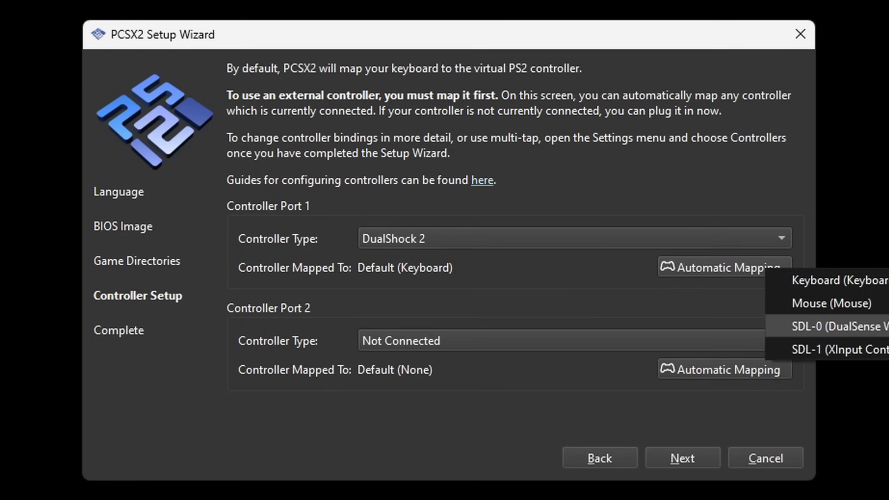
pyautogui.press('Return')
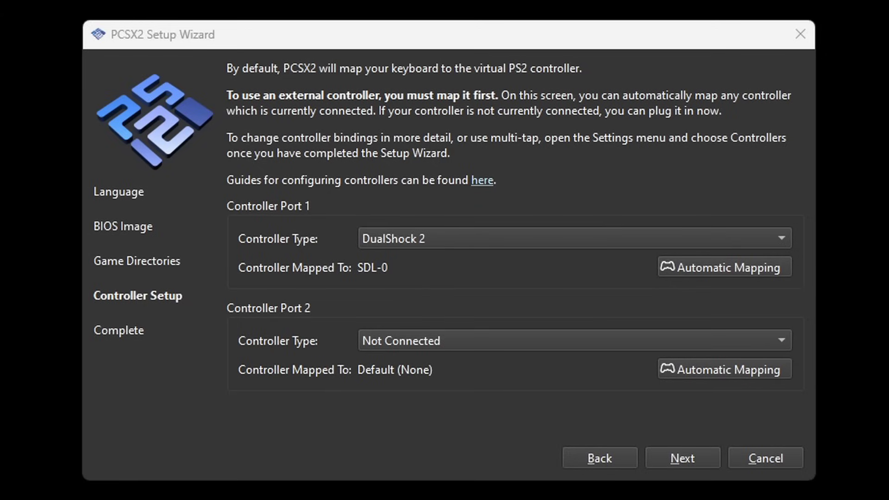
pyautogui.click(694, 455)
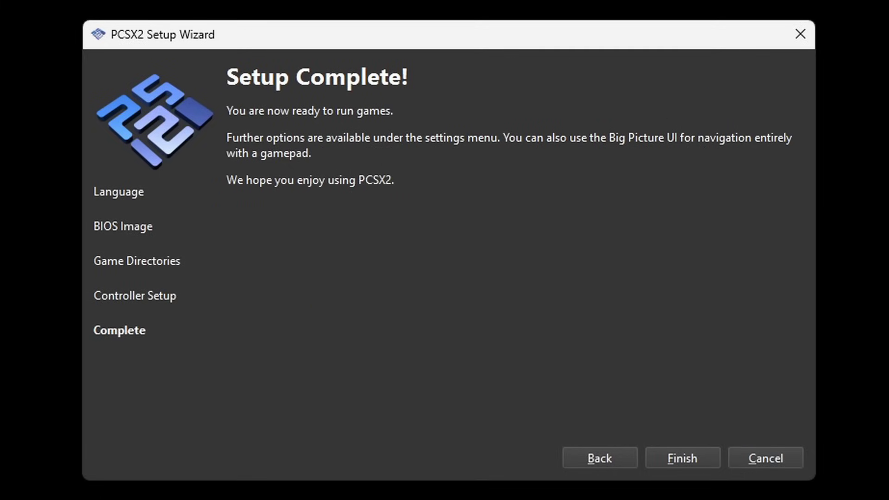
pyautogui.click(691, 460)
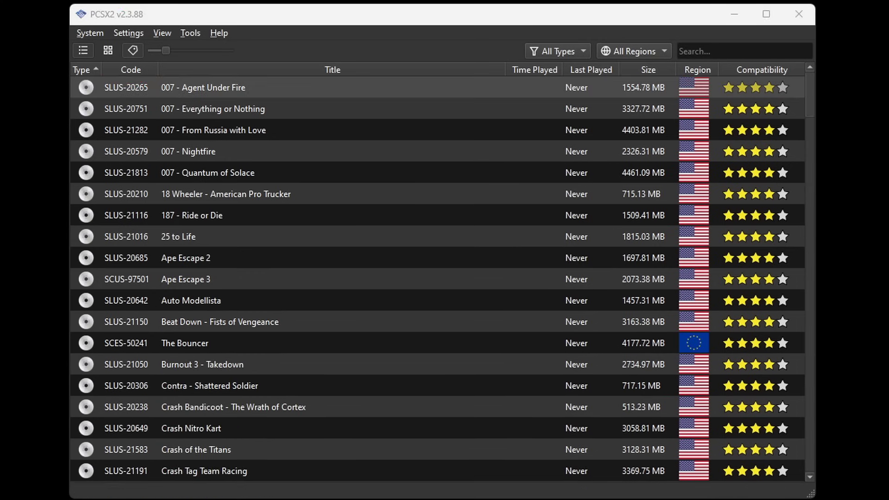
# Step: Enable Start Fullscreen in the emulator's interface settings
pyautogui.click(130, 33)
pyautogui.click(198, 68)
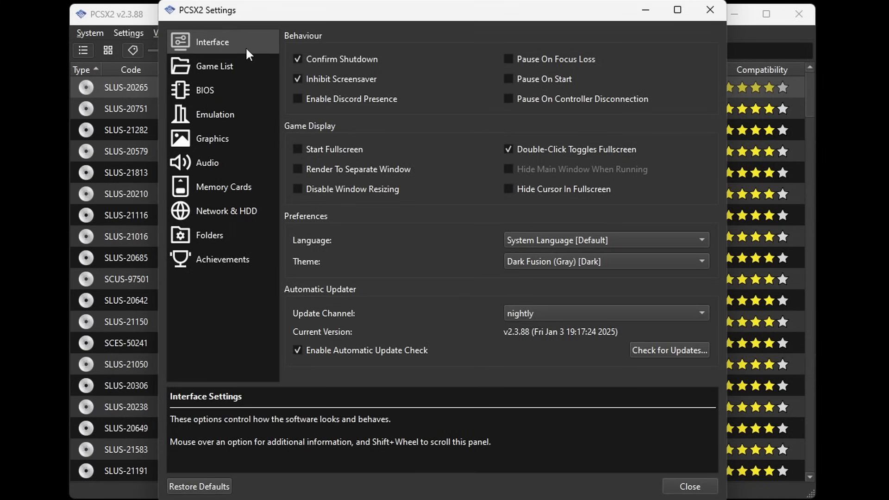
pyautogui.click(297, 150)
# Step: Review the game list, BIOS and emulation settings
pyautogui.click(235, 70)
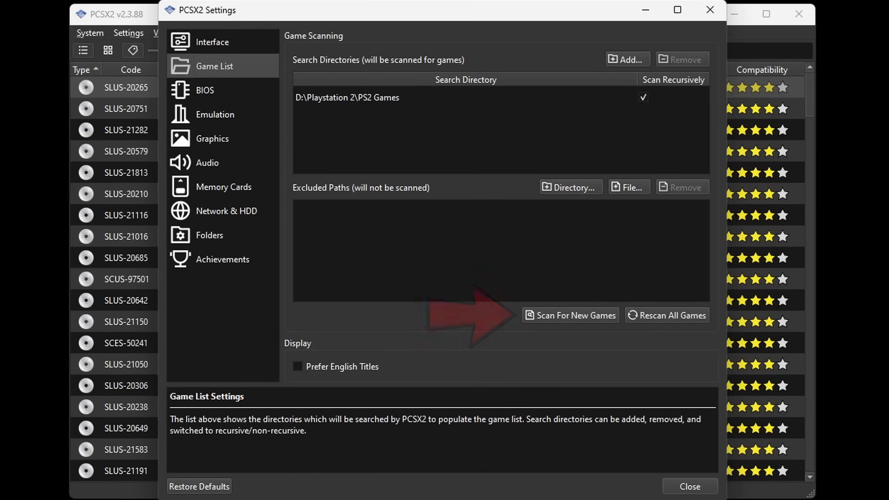
pyautogui.click(220, 90)
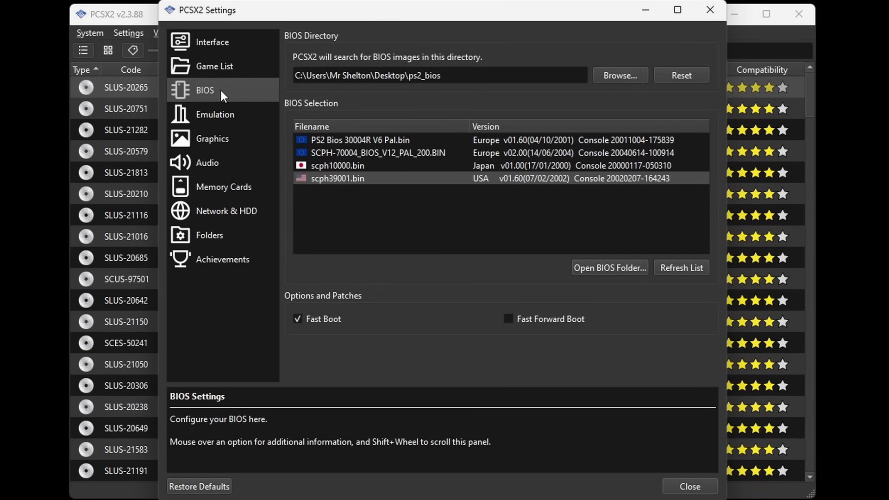
pyautogui.click(230, 120)
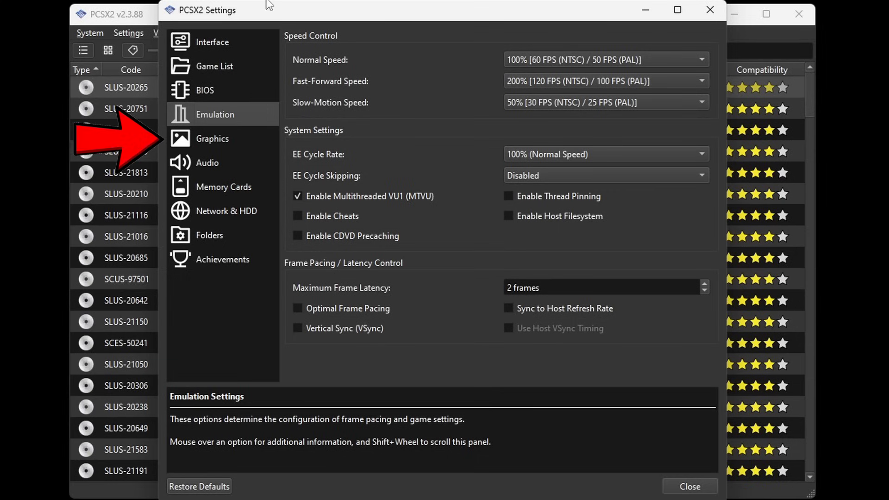
# Step: Set the renderer in the graphics settings to Vulkan
pyautogui.click(230, 139)
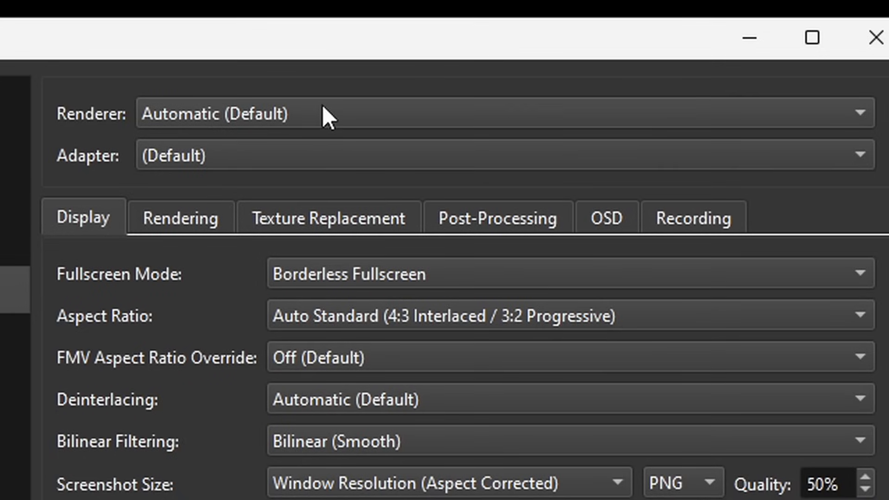
pyautogui.click(402, 113)
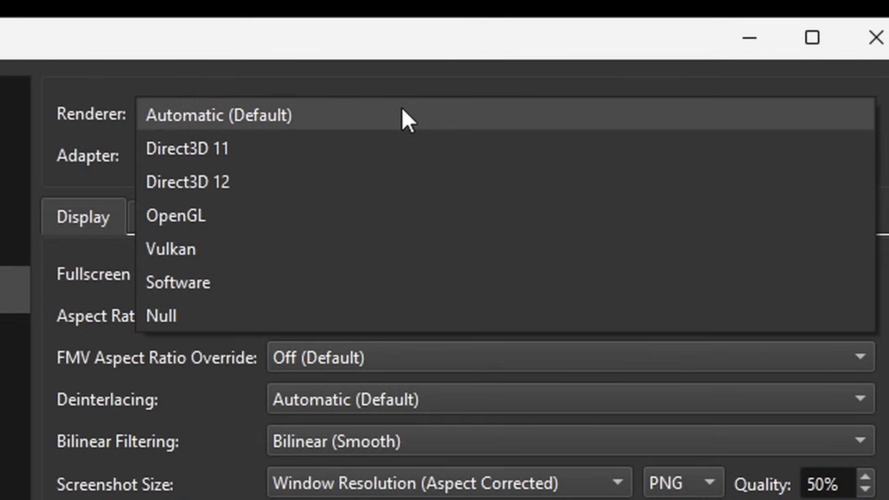
pyautogui.click(207, 255)
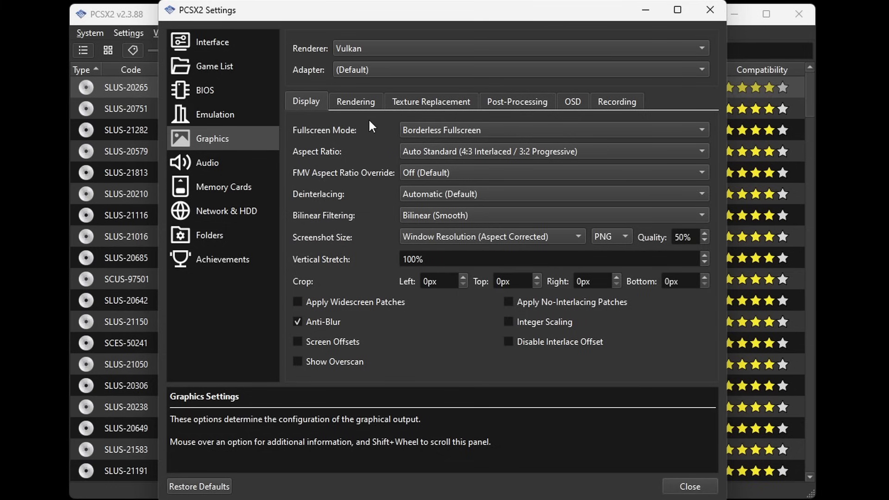
pyautogui.click(486, 54)
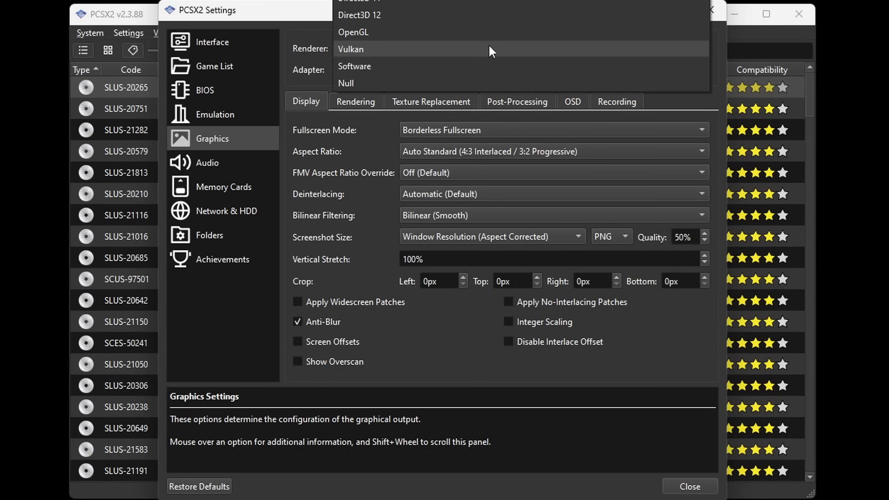
pyautogui.click(489, 47)
# Step: Choose NVIDIA GeForce RTX 3070 as the graphics adapter and set the aspect ratio to Widescreen (16:9)
pyautogui.click(658, 74)
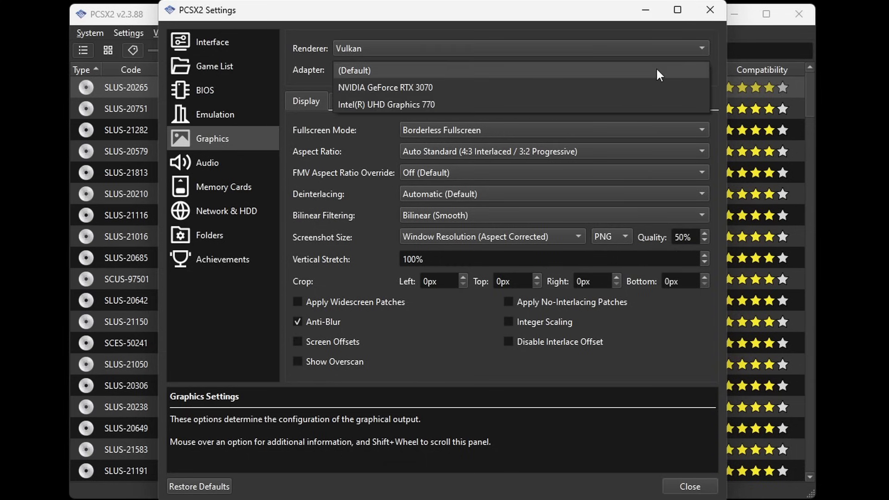
pyautogui.click(638, 84)
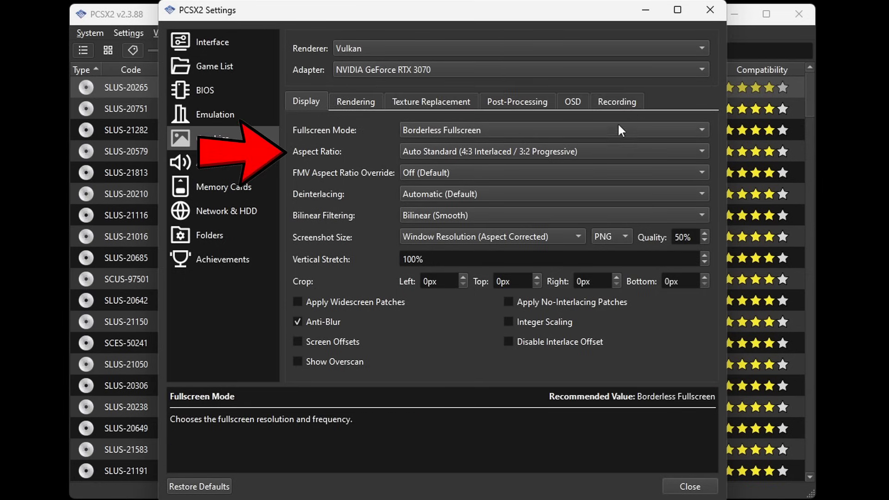
pyautogui.click(698, 149)
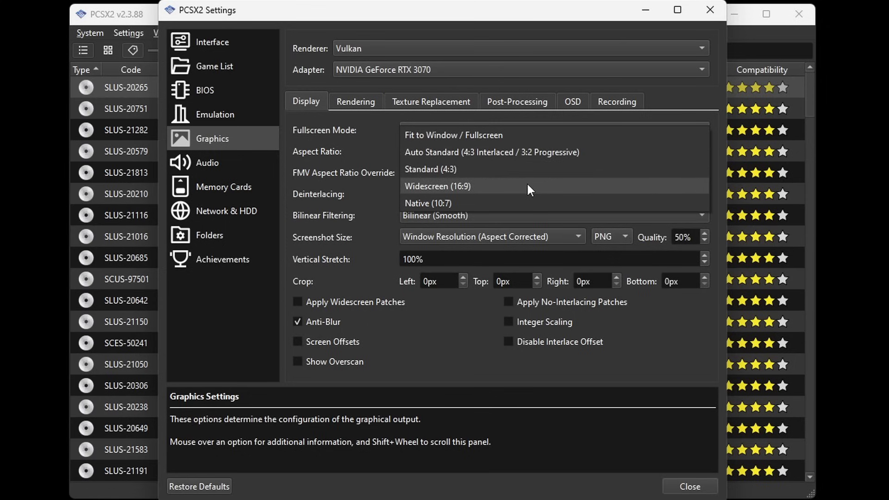
pyautogui.click(488, 186)
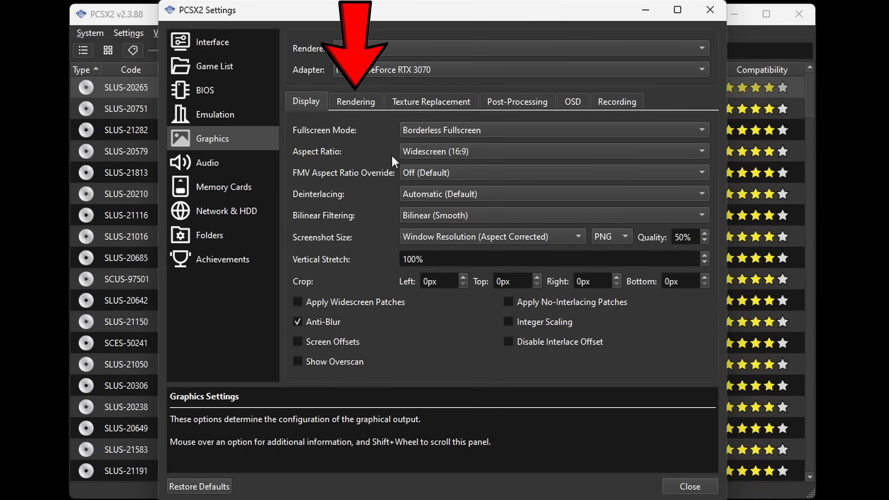
# Step: Set the rendering's internal resolution to 4x Native (~1440px/QHD) and anisotropic filtering to 16x
pyautogui.click(369, 102)
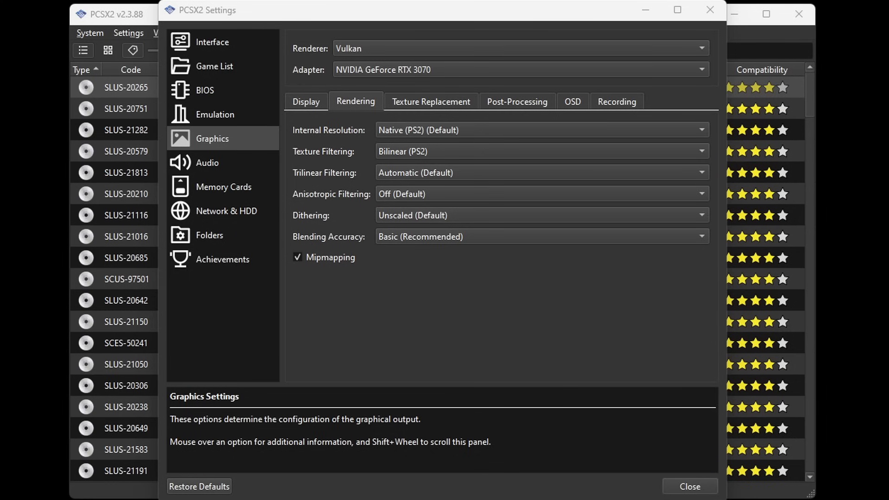
pyautogui.click(704, 130)
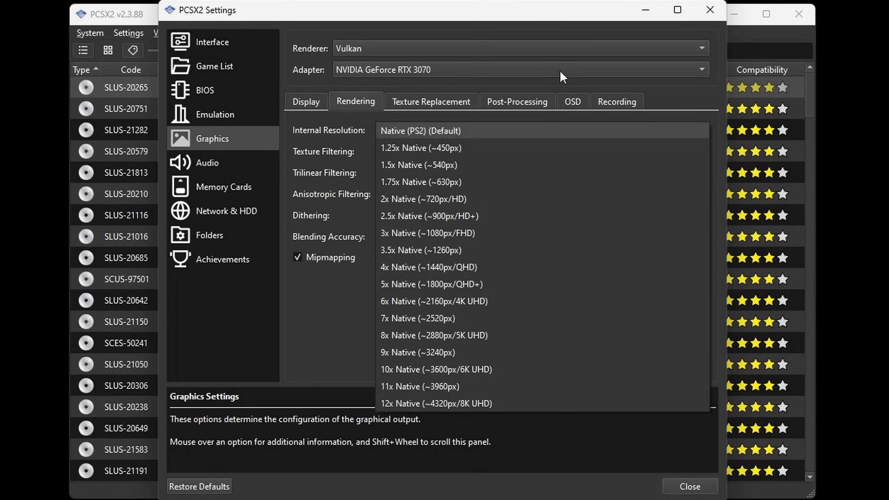
pyautogui.click(501, 268)
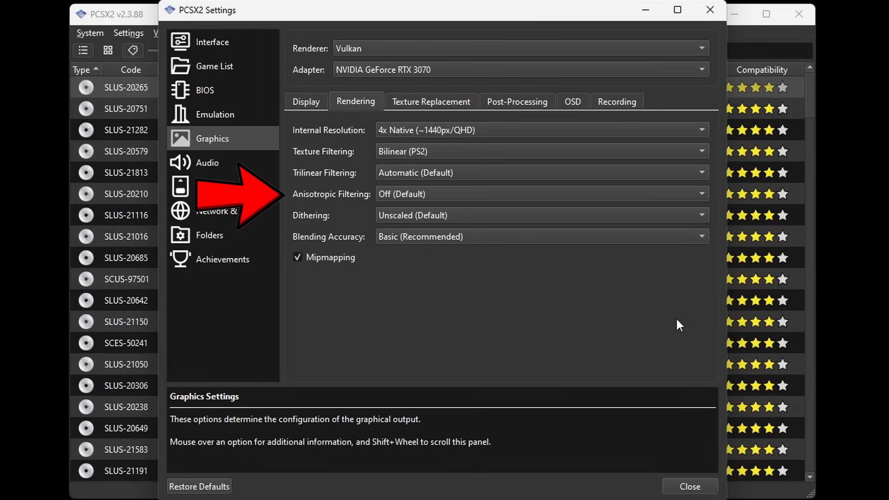
pyautogui.click(703, 194)
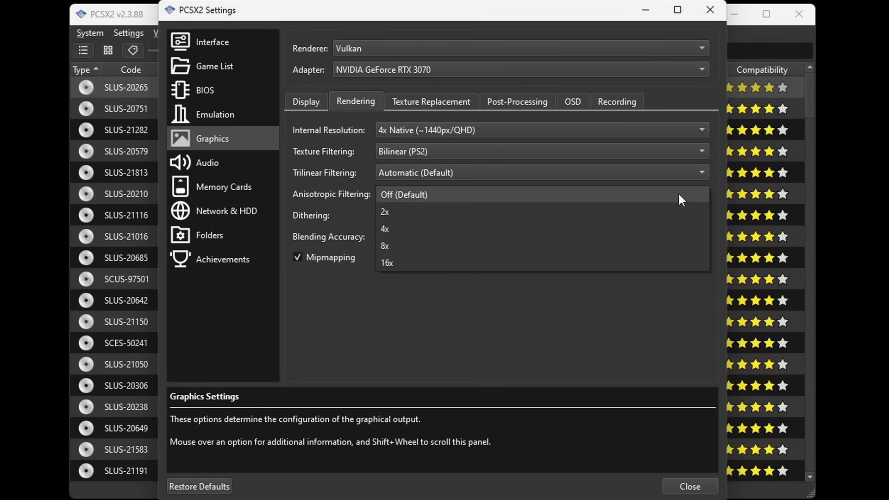
pyautogui.click(392, 264)
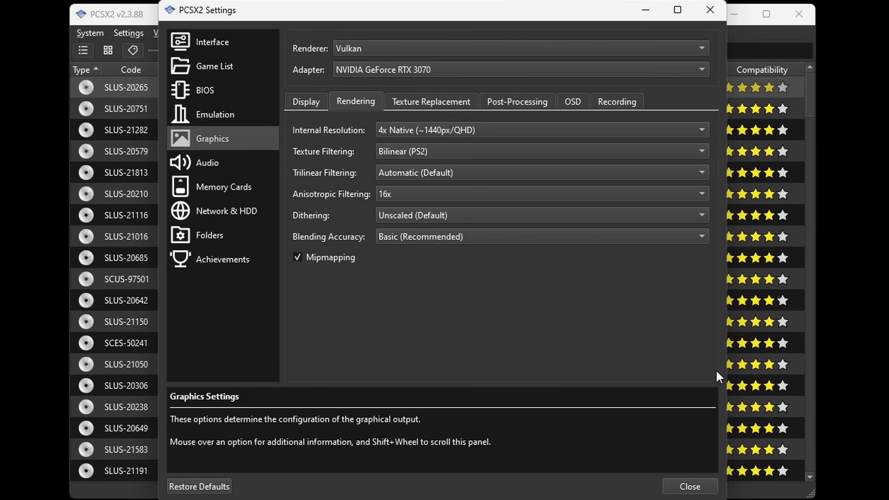
# Step: Create an 8 MB memory card named saves with NTFS compression in the memory card settings
pyautogui.click(204, 165)
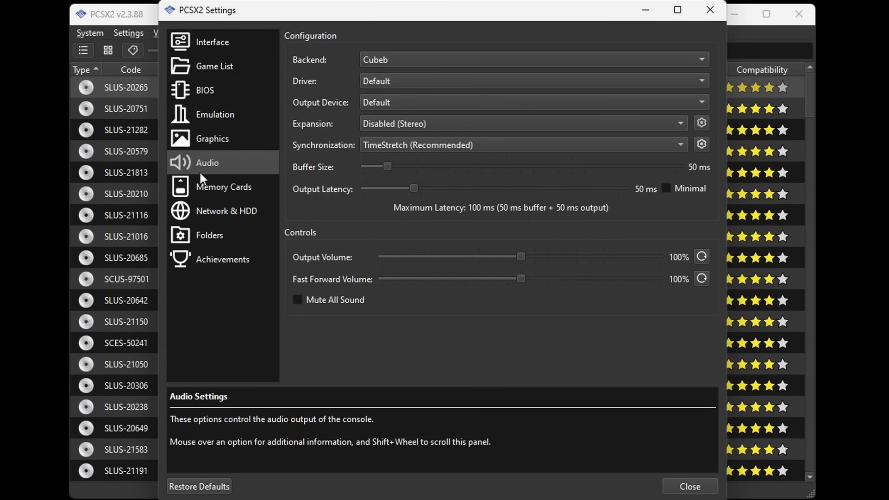
pyautogui.click(251, 188)
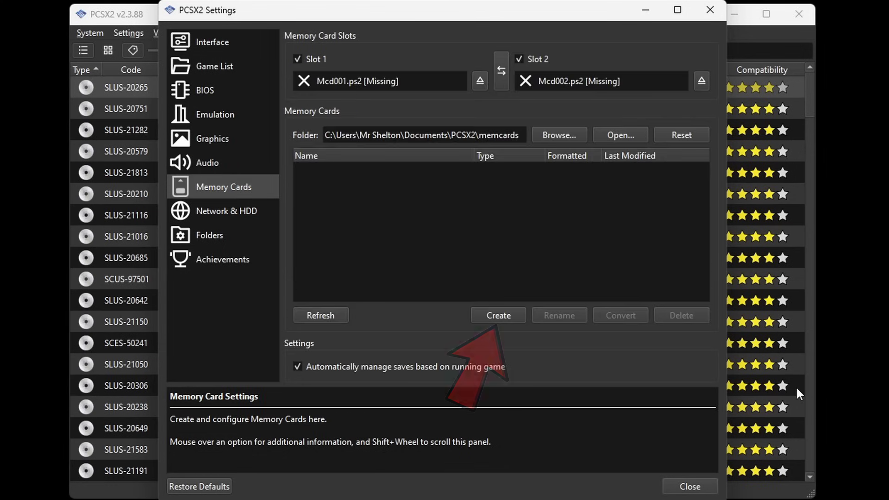
pyautogui.click(500, 316)
pyautogui.write('s')
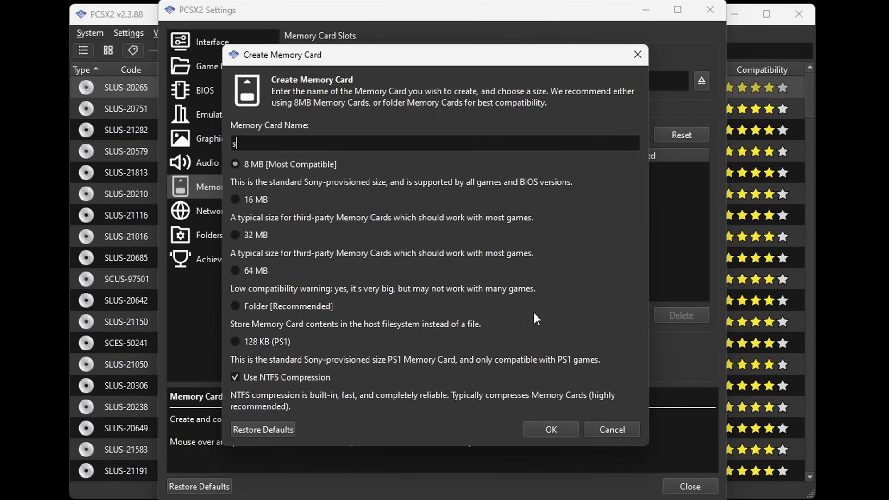
pyautogui.write('aves')
pyautogui.click(556, 431)
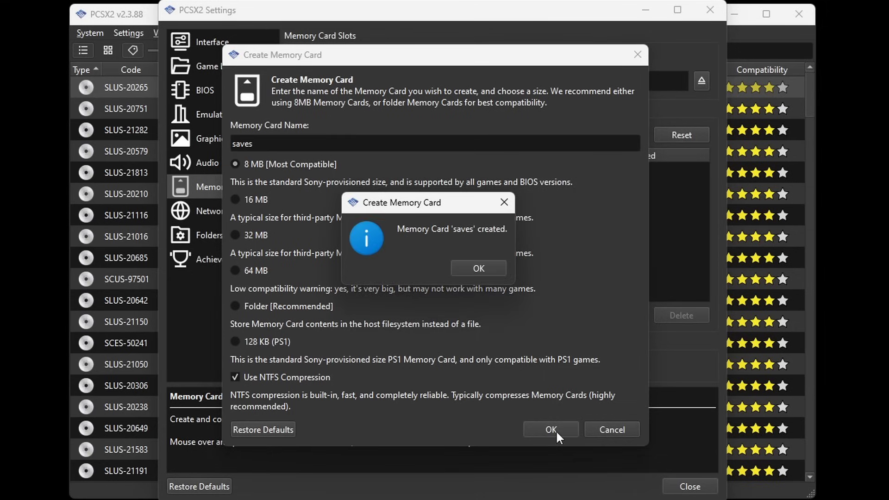
pyautogui.click(485, 269)
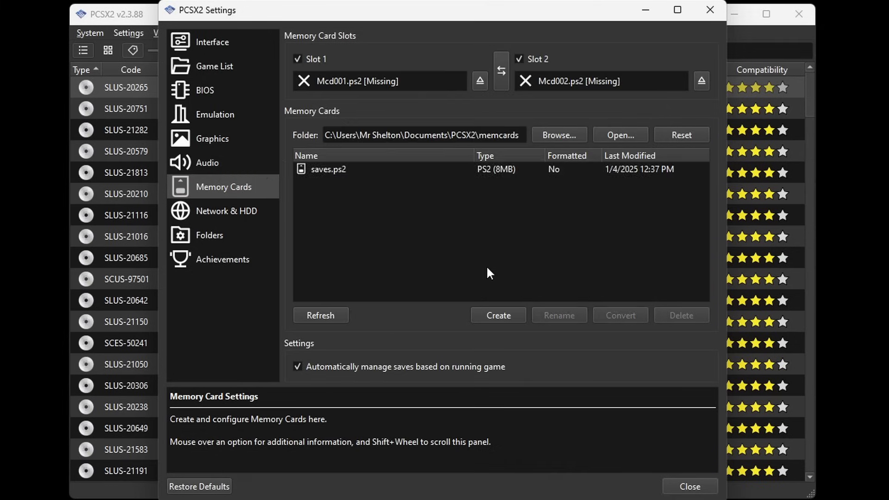
# Step: Assign the saves.ps2 memory card to Slot 1 and close the settings
pyautogui.rightClick(340, 169)
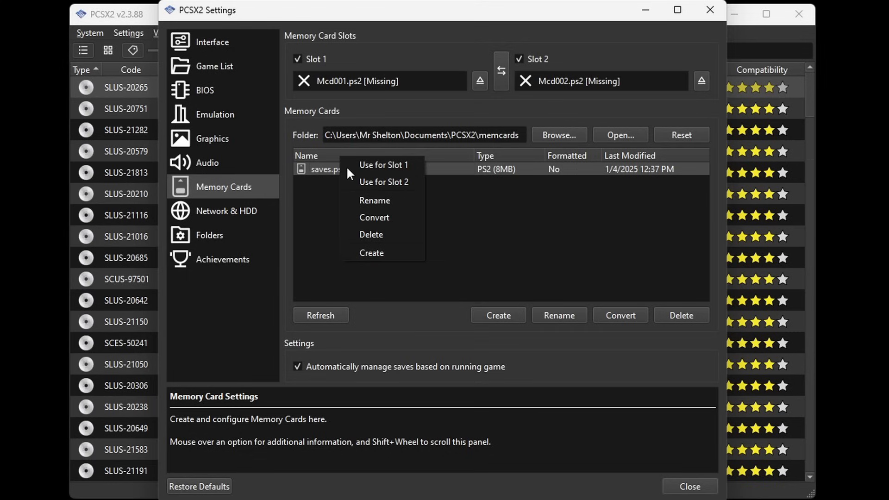
pyautogui.click(409, 164)
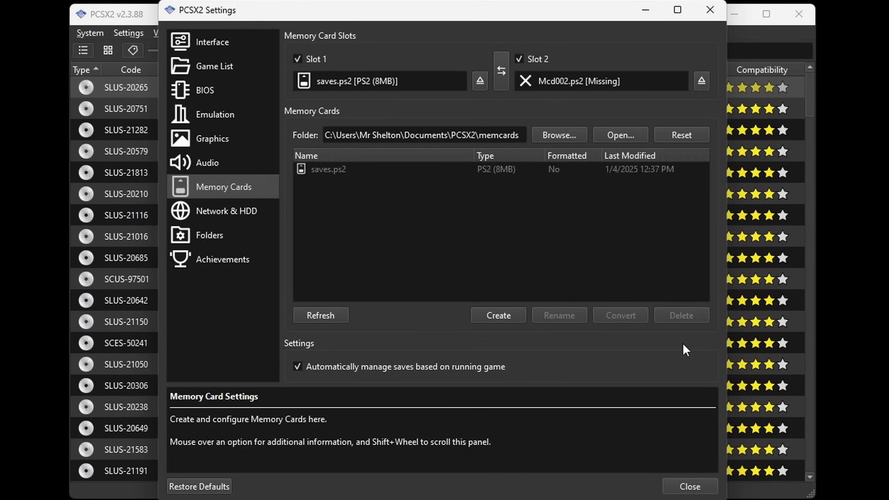
pyautogui.click(689, 486)
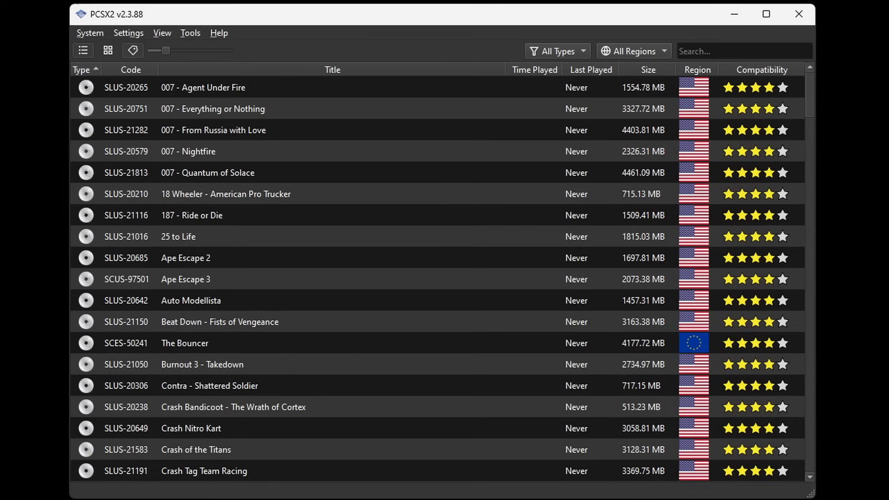
# Step: Enable the Widescreen 16:9 patch in the properties of 007 - Agent Under Fire and close them
pyautogui.rightClick(204, 86)
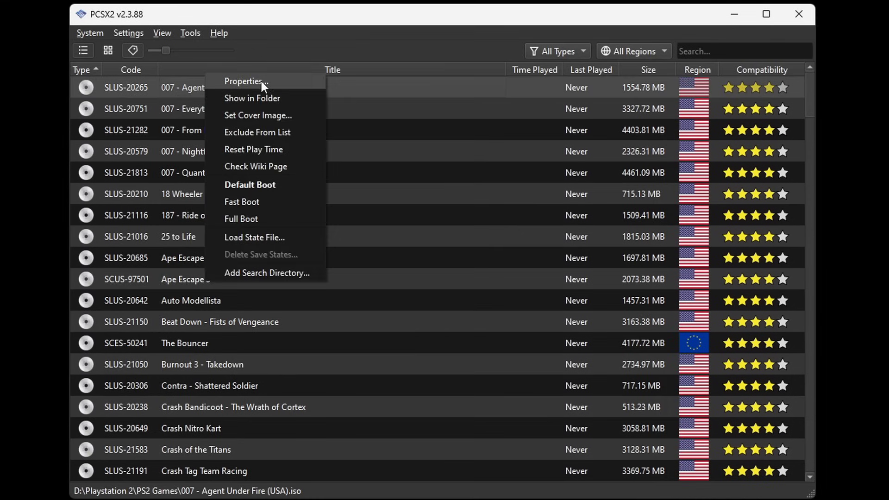
pyautogui.click(261, 81)
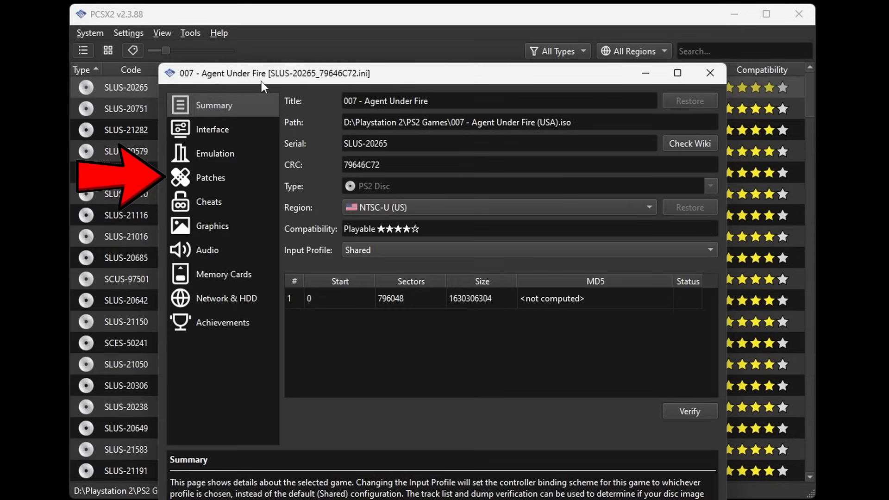
pyautogui.click(212, 180)
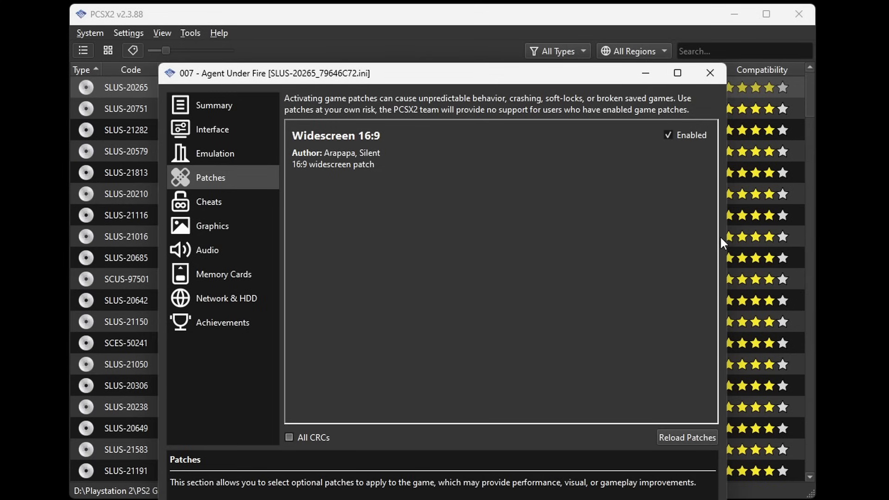
pyautogui.press('Escape')
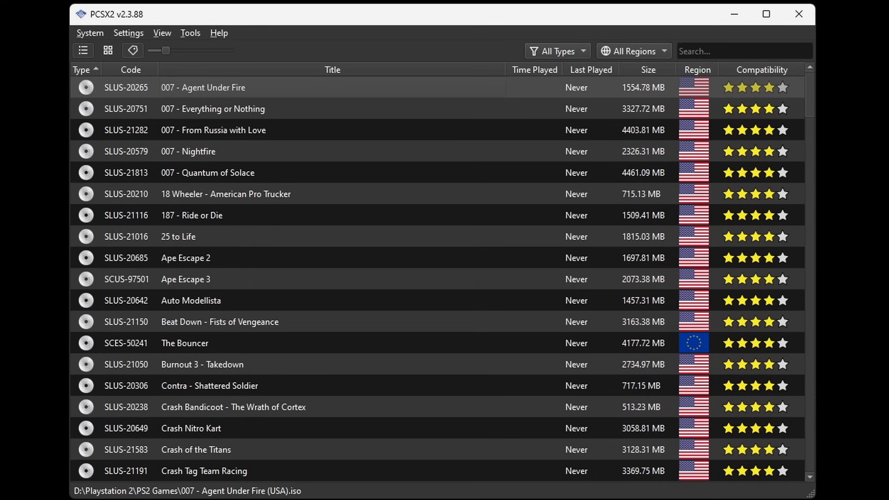
# Step: Check which patches are available in the properties of 25 to Life, then close them
pyautogui.rightClick(191, 238)
pyautogui.click(229, 234)
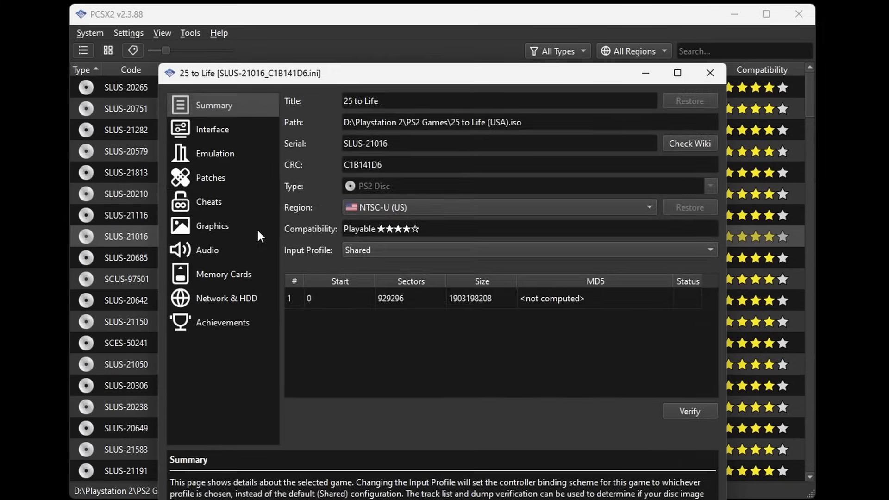
pyautogui.click(211, 179)
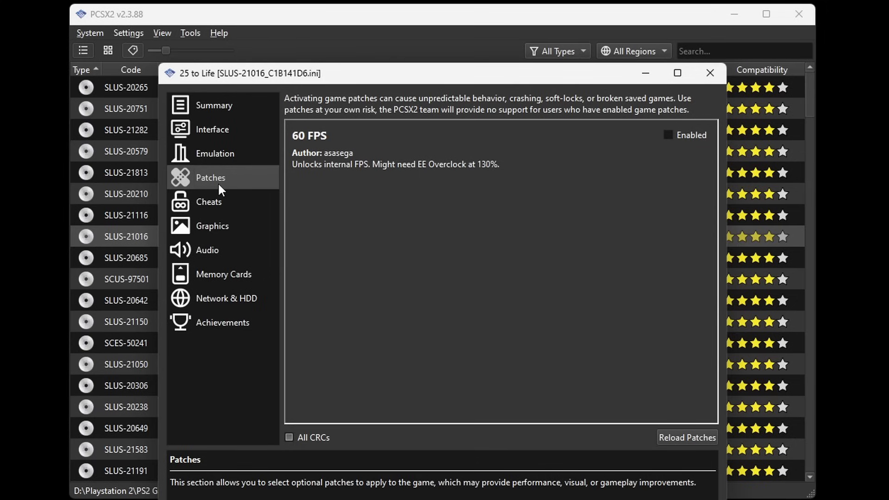
pyautogui.press('Escape')
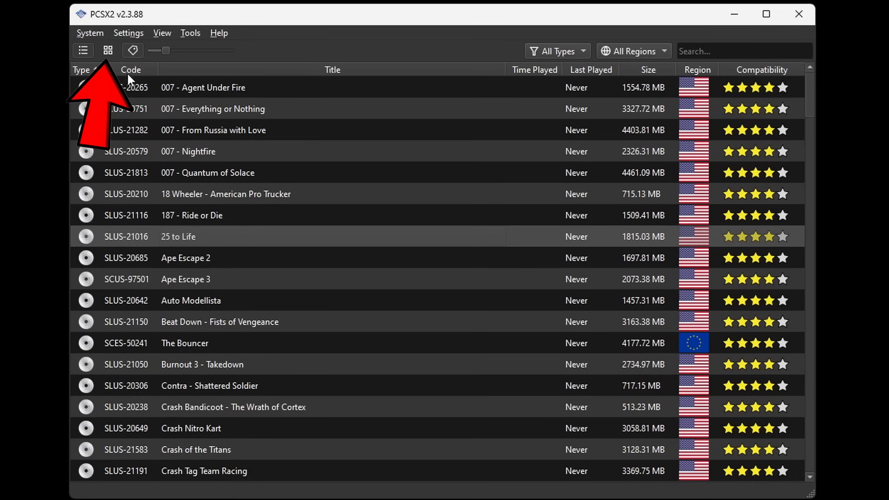
# Step: Show the games as a cover grid and copy the default covers URL from the PS2 covers GitHub page in the browser
pyautogui.click(111, 49)
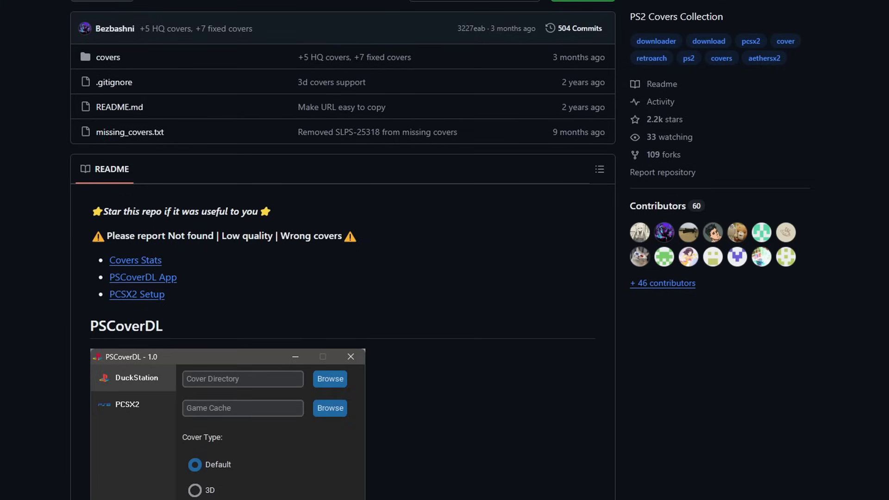
pyautogui.scroll(-12, 343, 250)
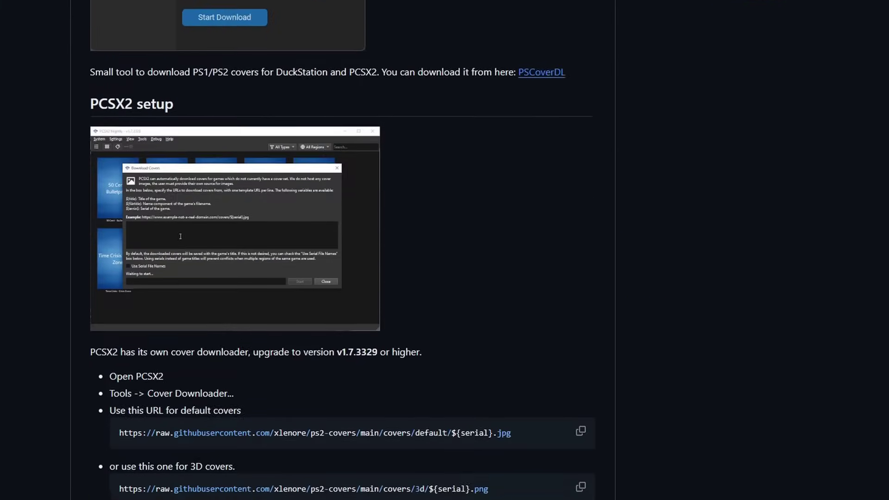
pyautogui.scroll(-1, 342, 250)
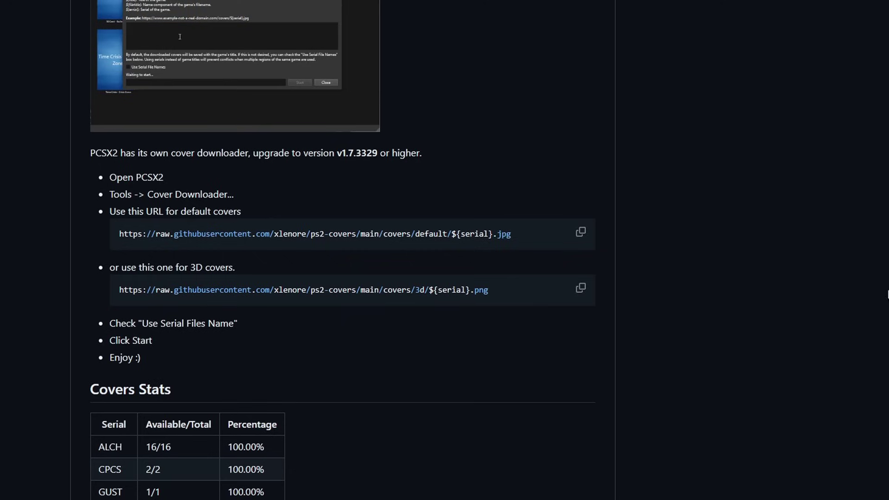
pyautogui.click(583, 233)
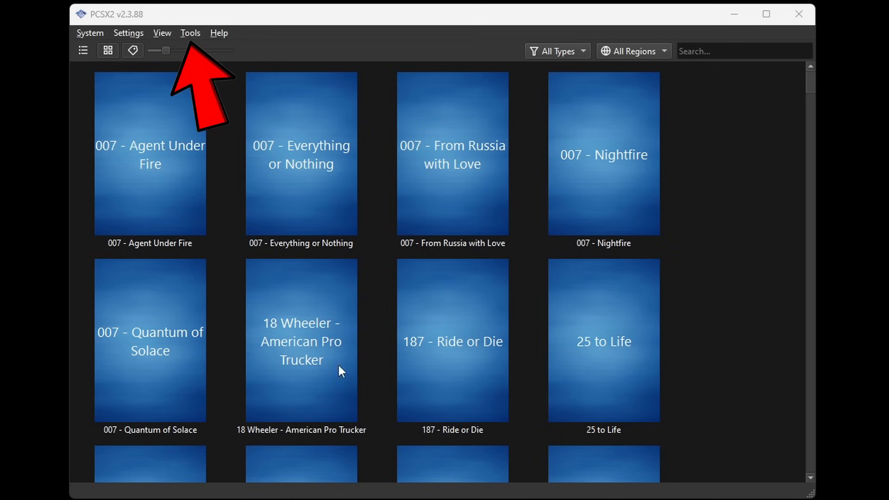
pyautogui.click(190, 34)
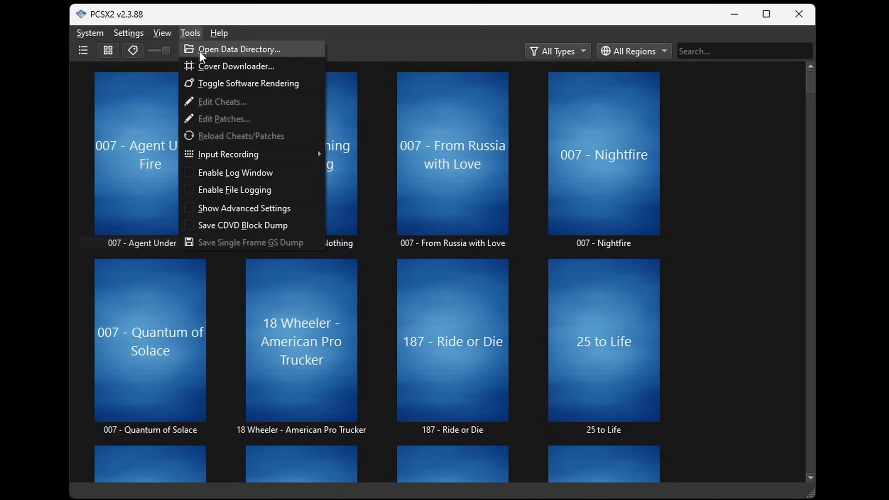
pyautogui.click(206, 67)
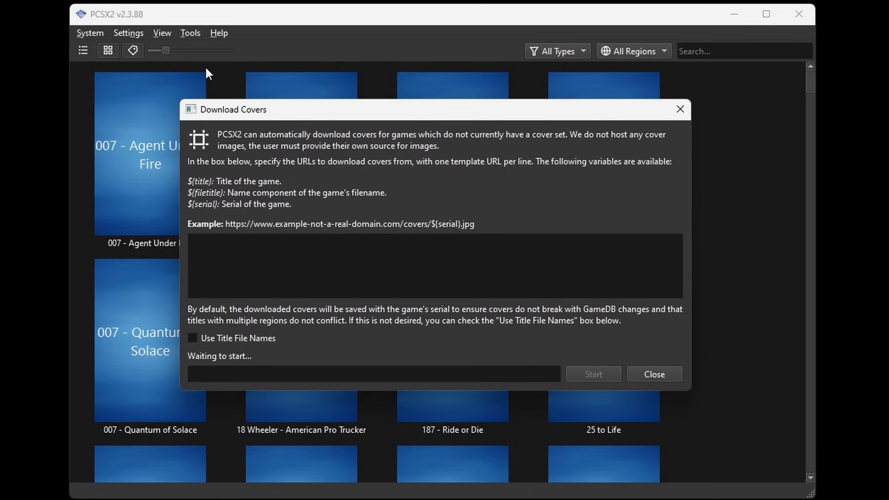
pyautogui.click(208, 245)
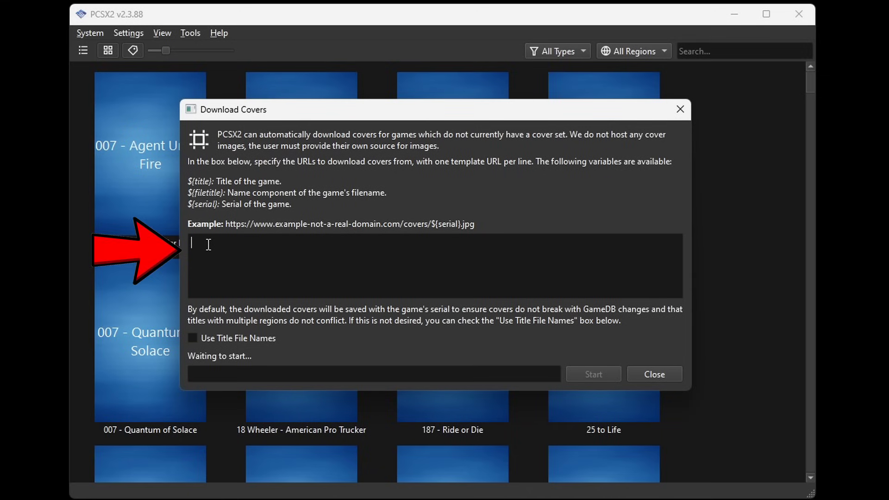
pyautogui.rightClick(207, 243)
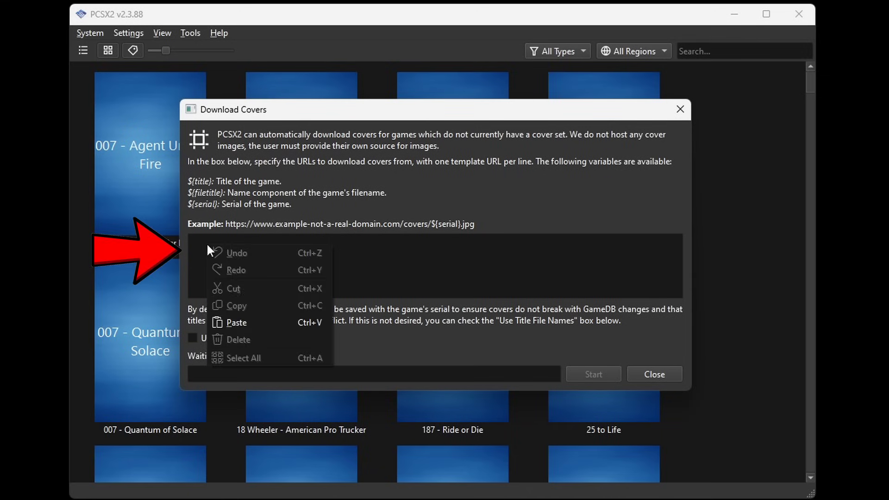
pyautogui.click(238, 322)
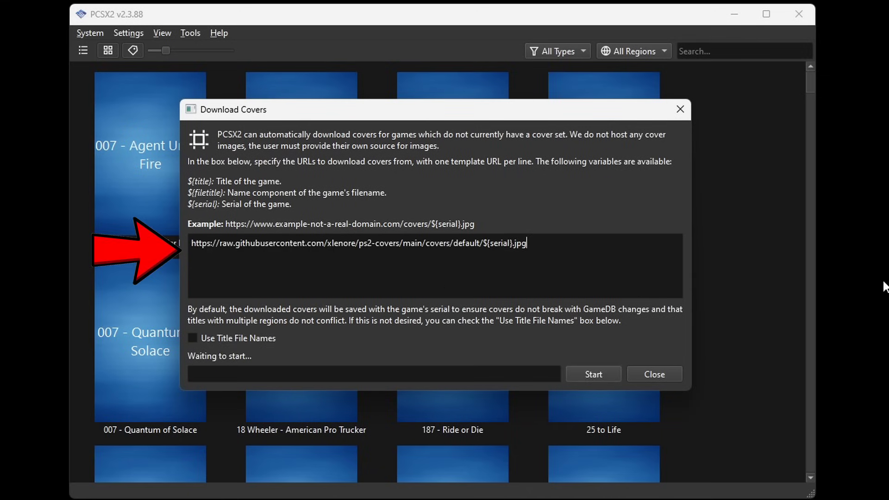
pyautogui.click(597, 378)
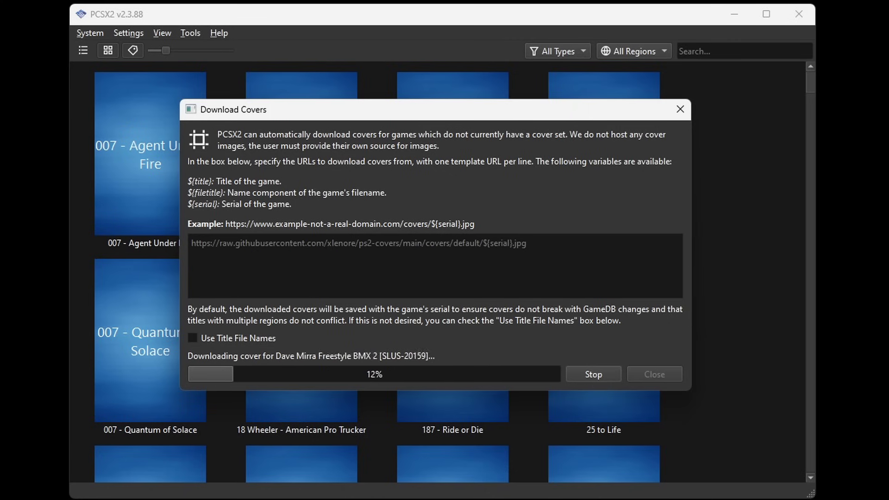
pyautogui.click(667, 373)
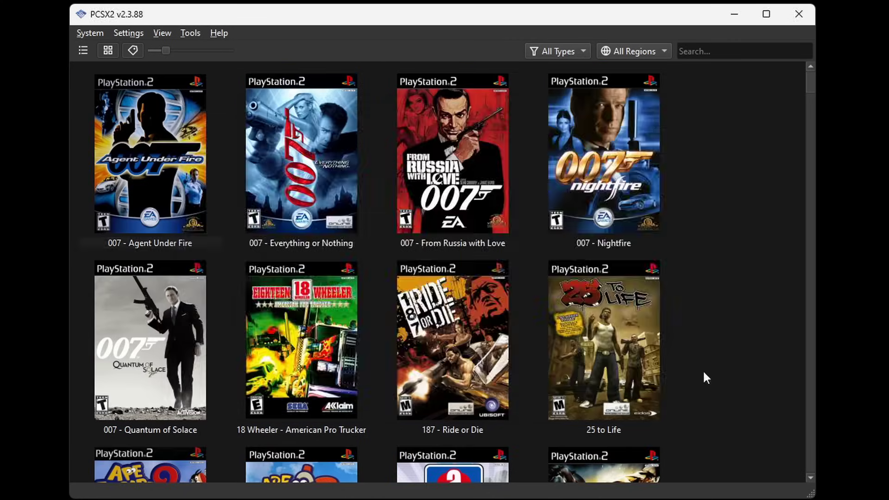
pyautogui.moveTo(811, 87); pyautogui.dragTo(849, 288)
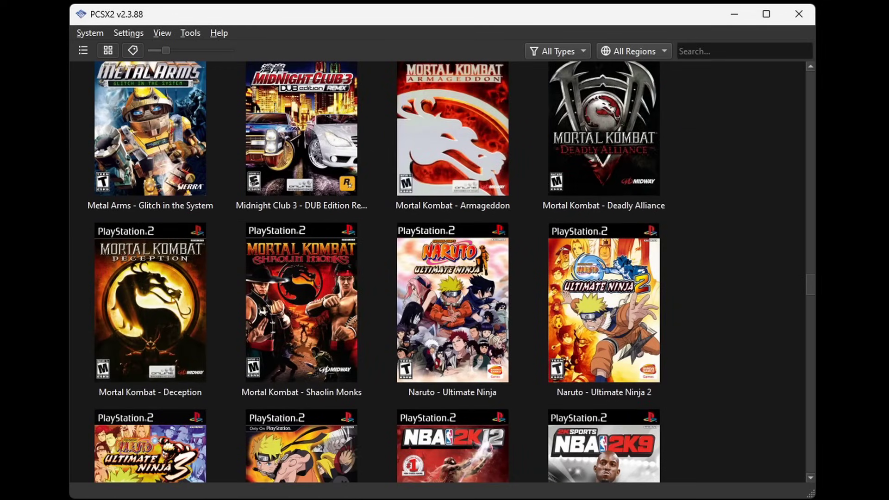
# Step: Review the Controller Port 1 page in the controller settings
pyautogui.click(125, 33)
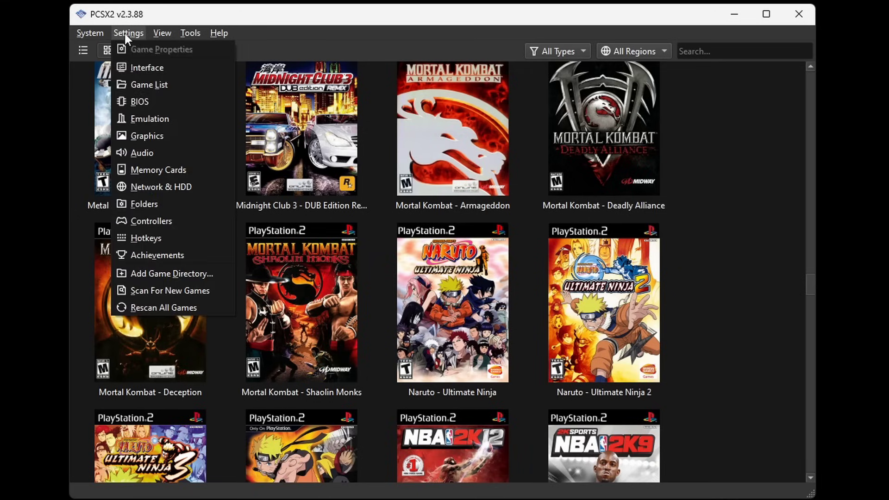
pyautogui.click(142, 218)
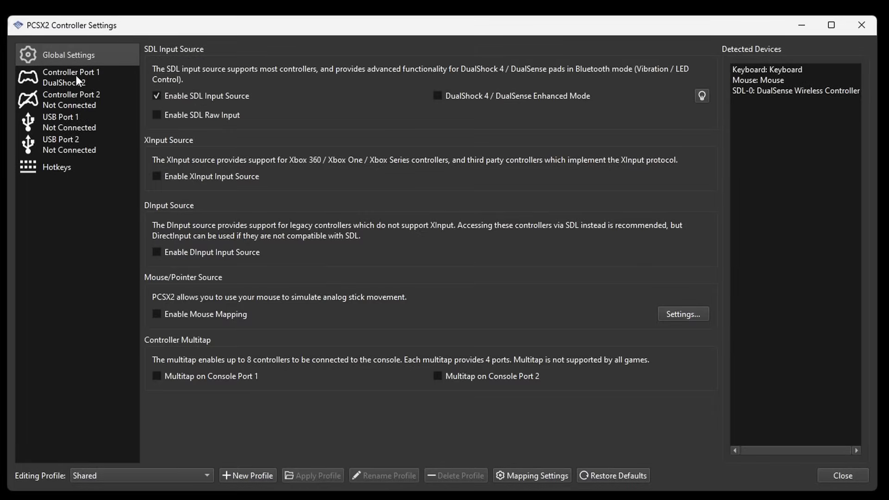
pyautogui.click(92, 75)
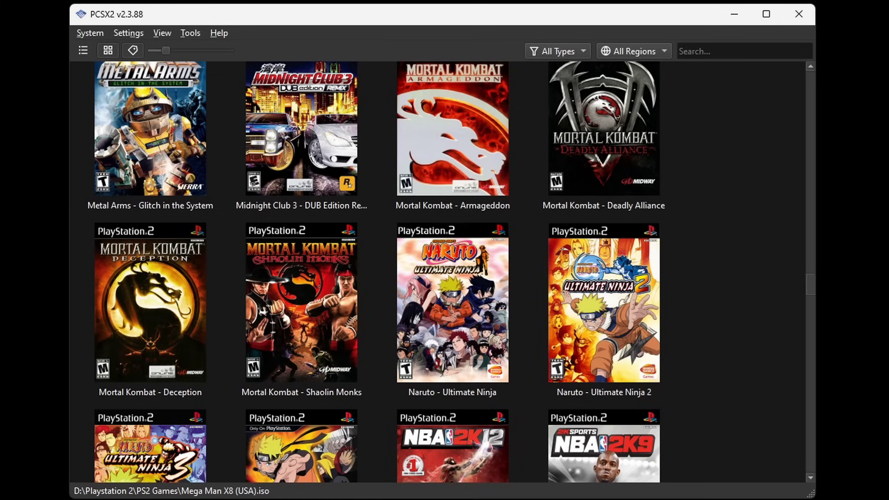
# Step: Open the patches in the properties of Midnight Club 3 - DUB Edition Remix
pyautogui.rightClick(311, 151)
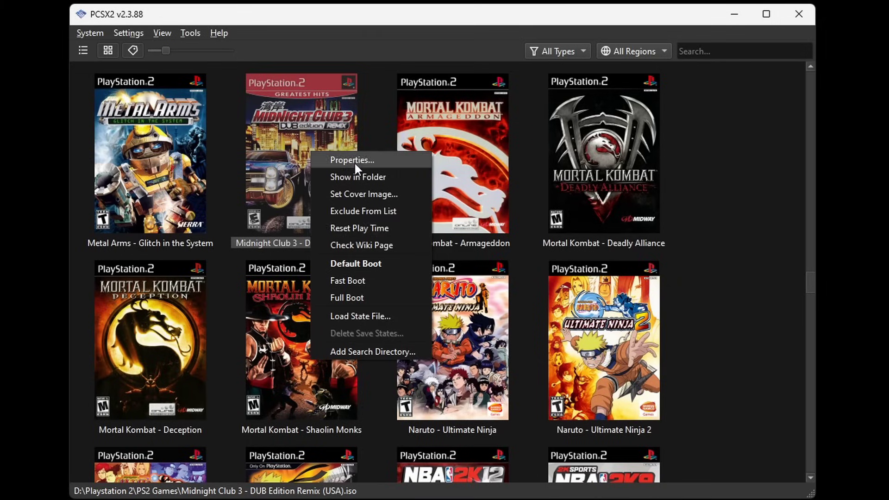
pyautogui.click(355, 163)
pyautogui.click(262, 171)
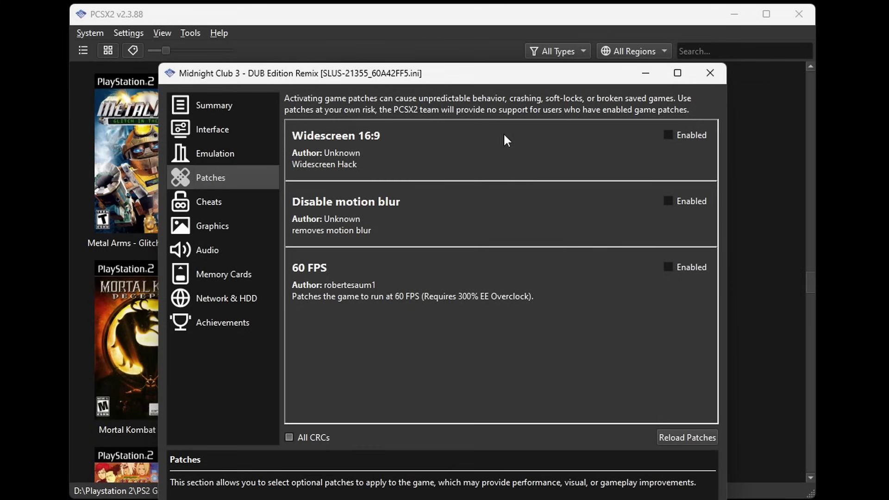